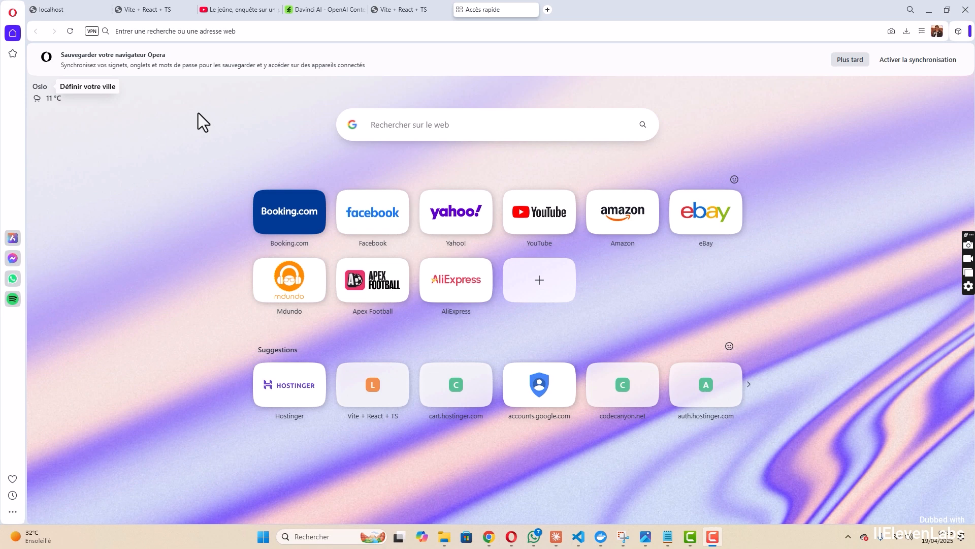
Step: Go to hostinger.com and open its Web hosting service page
left_click(246, 31)
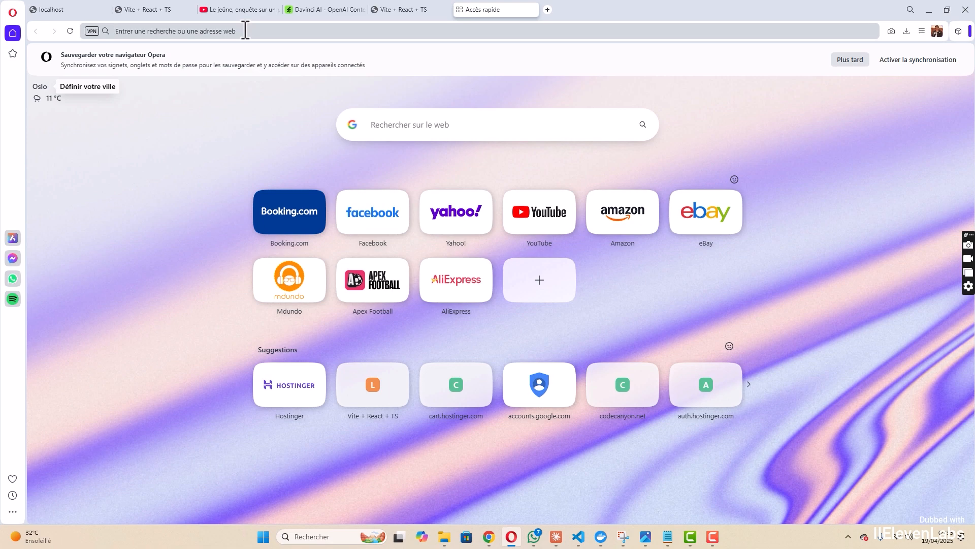
type("h")
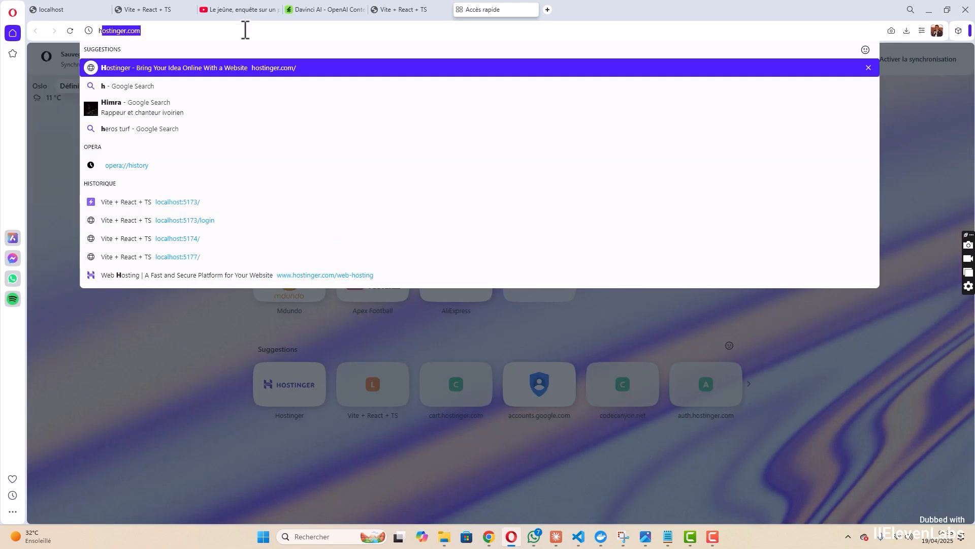
type("osti")
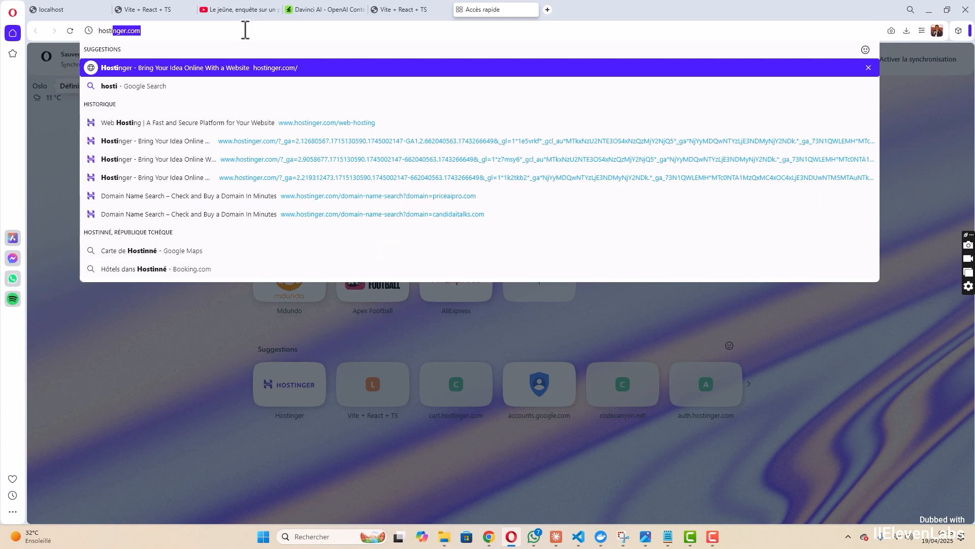
type("nger.com")
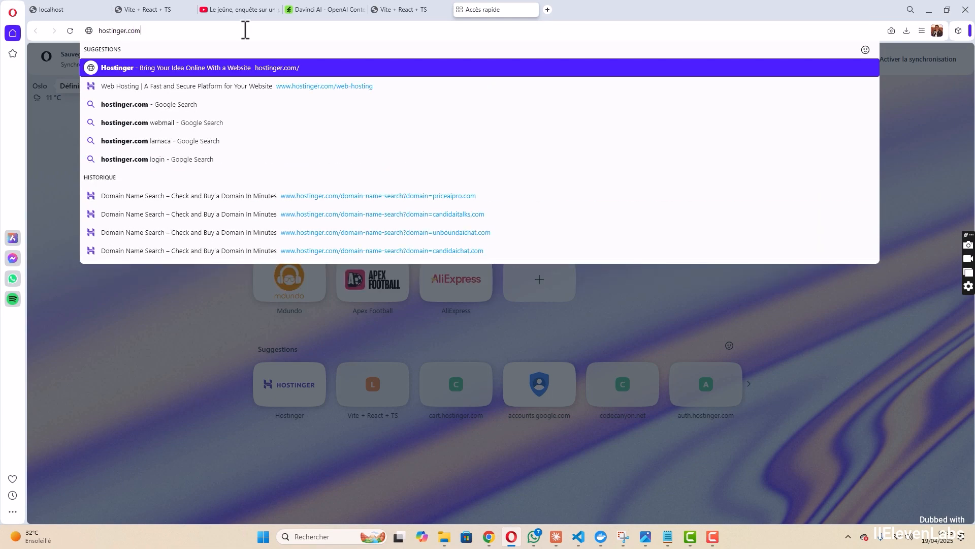
key("Return")
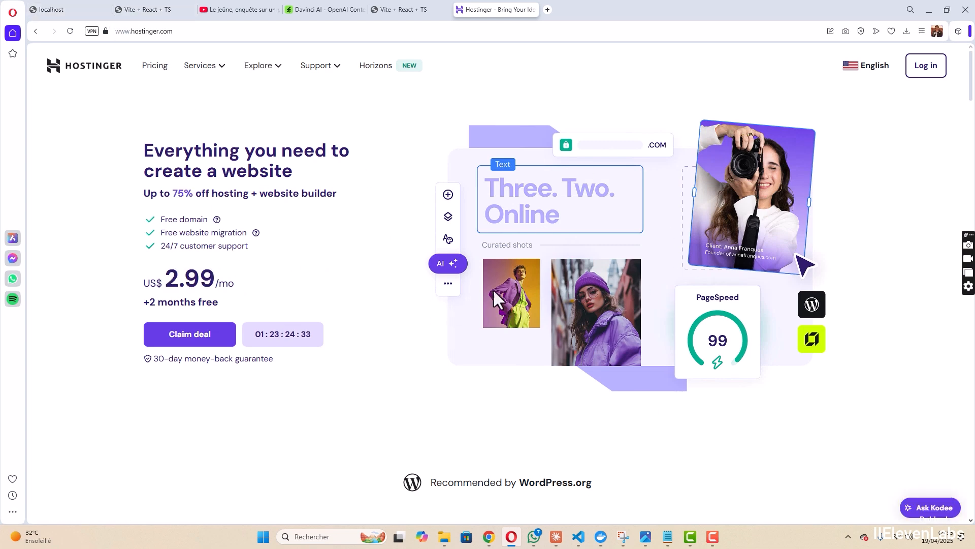
left_click(220, 73)
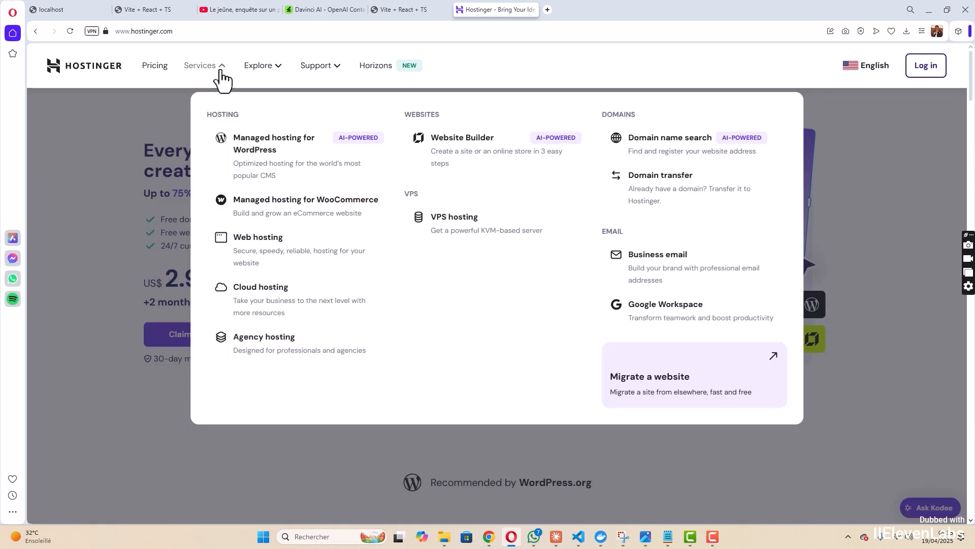
left_click(273, 249)
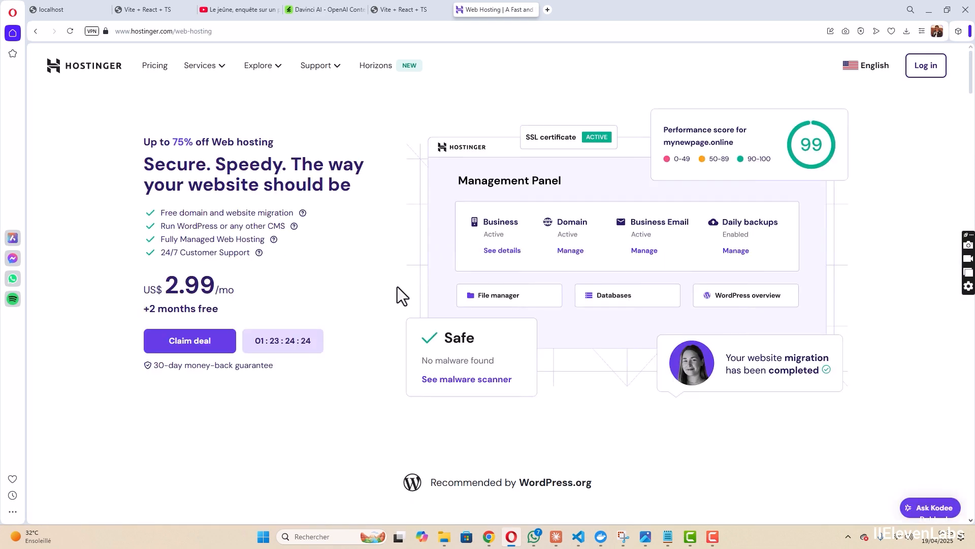
Step: Compare the prices and included features of the Premium, Business and Cloud Startup web hosting plans
scroll(376, 257, "down", 8)
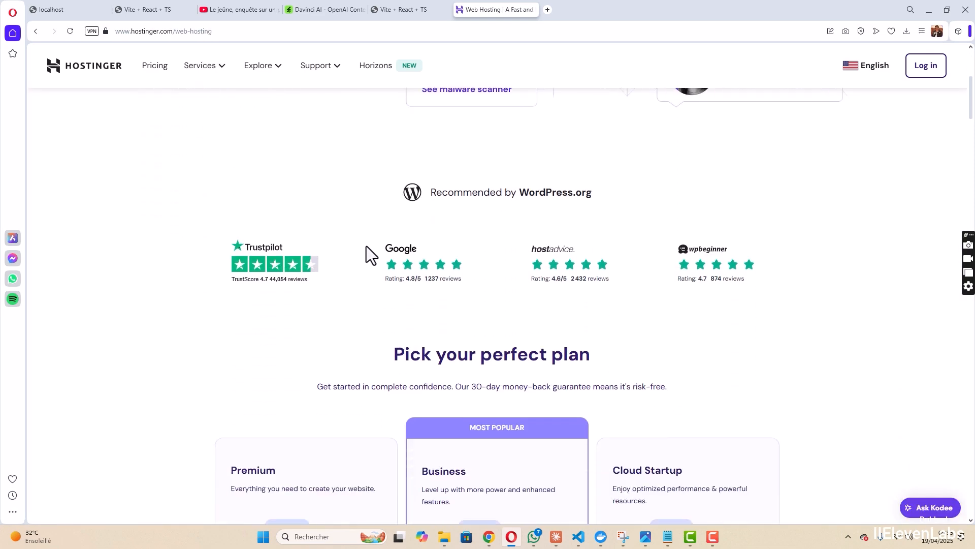
scroll(364, 243, "down", 3)
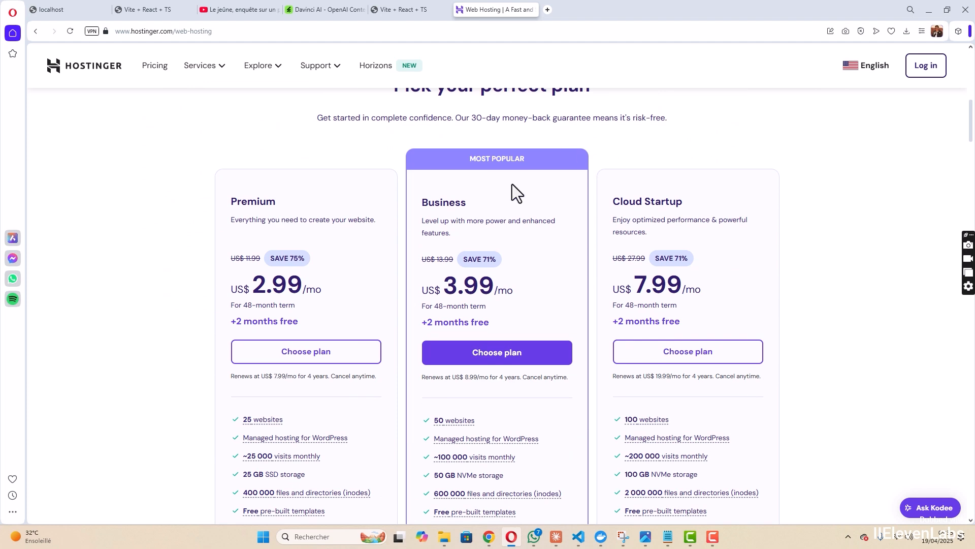
double_click(234, 201)
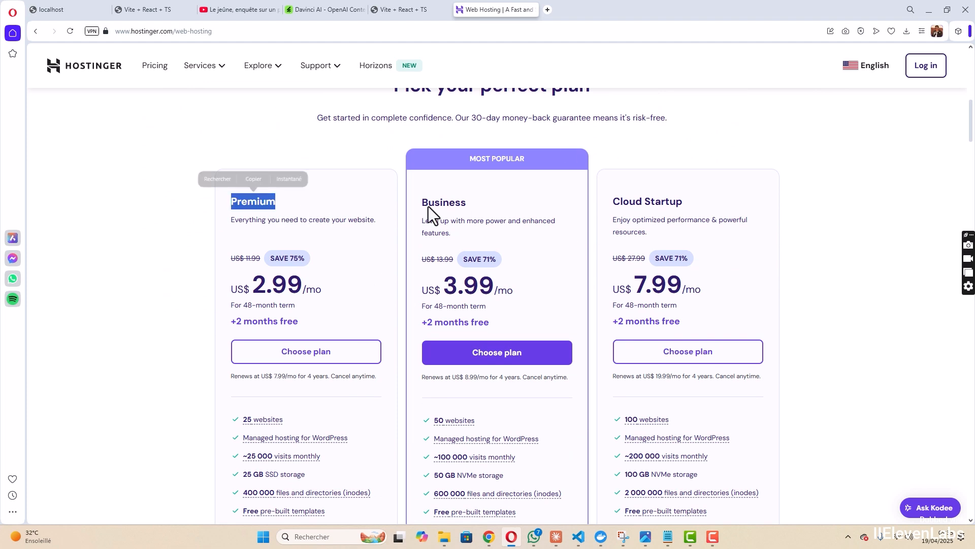
double_click(424, 202)
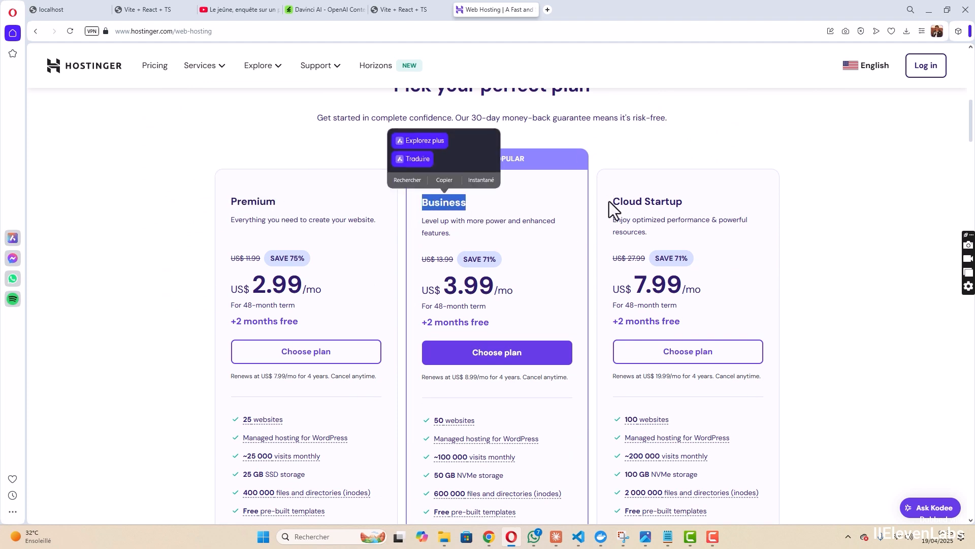
left_click_drag(609, 201, 706, 219)
left_click(290, 213)
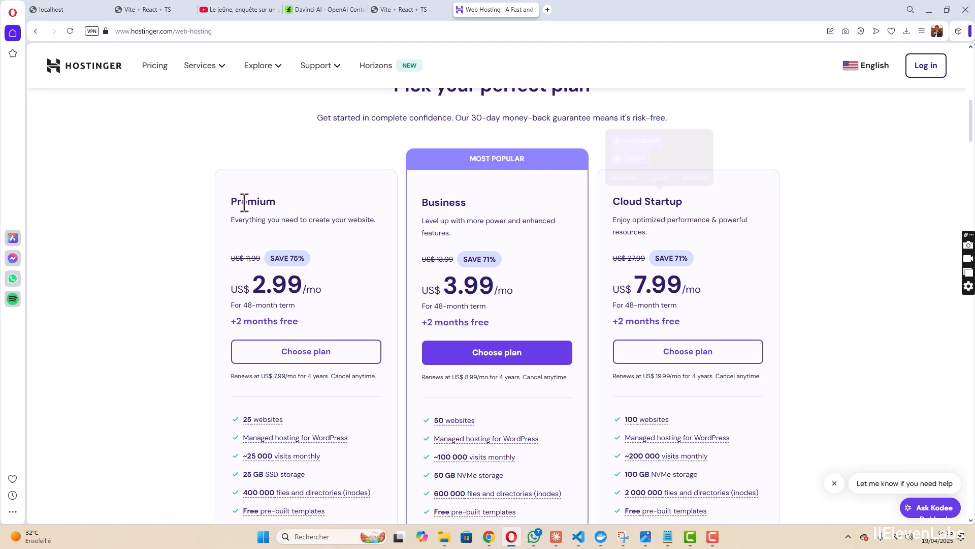
left_click_drag(232, 198, 297, 208)
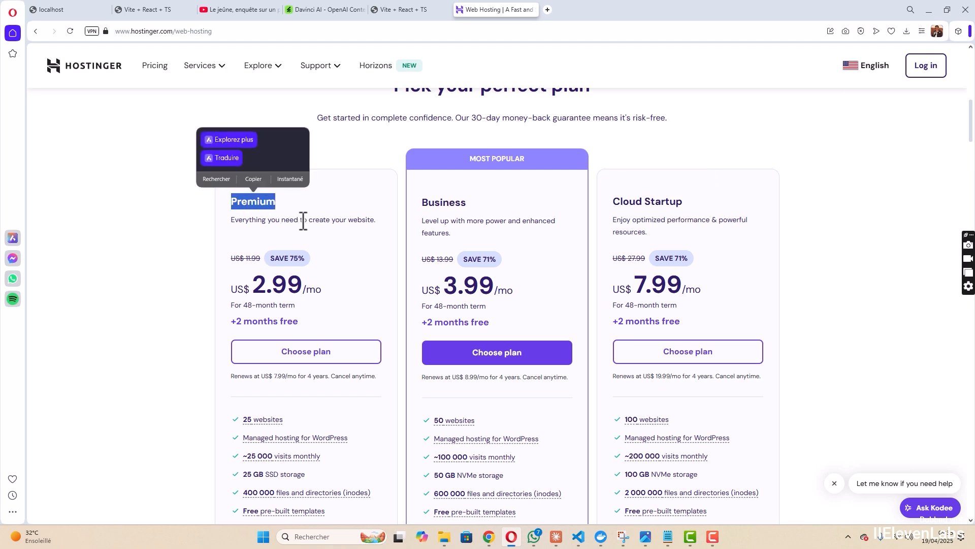
left_click(303, 222)
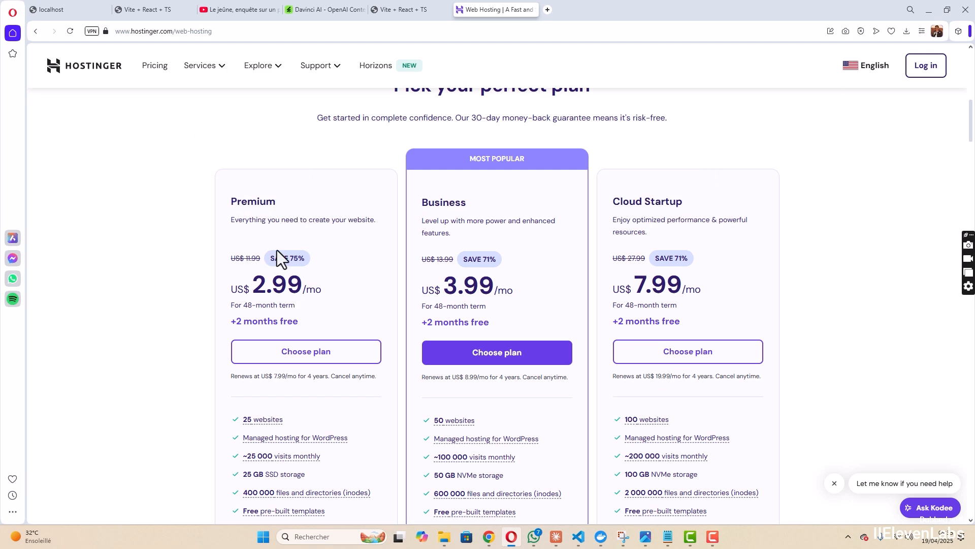
scroll(361, 275, "down", 5)
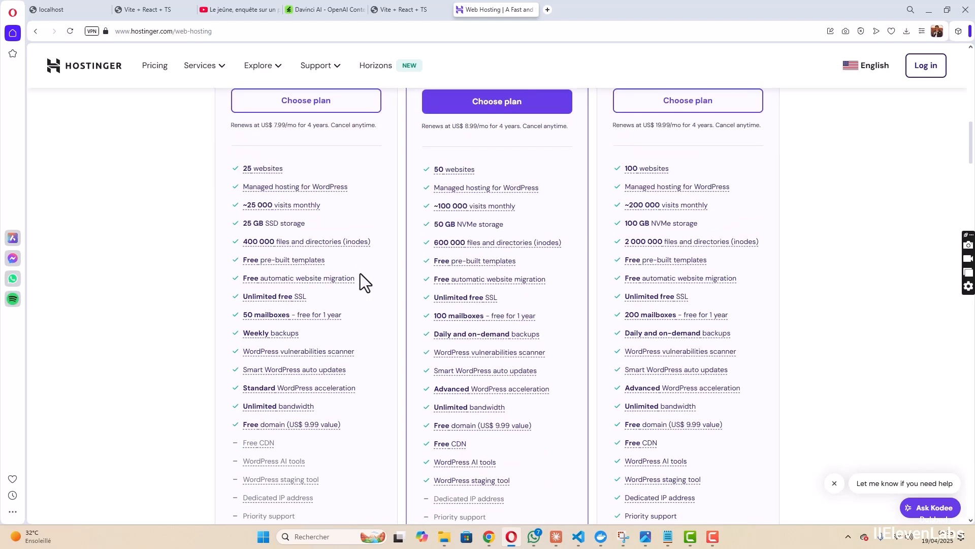
scroll(361, 274, "up", 3)
scroll(343, 268, "up", 1)
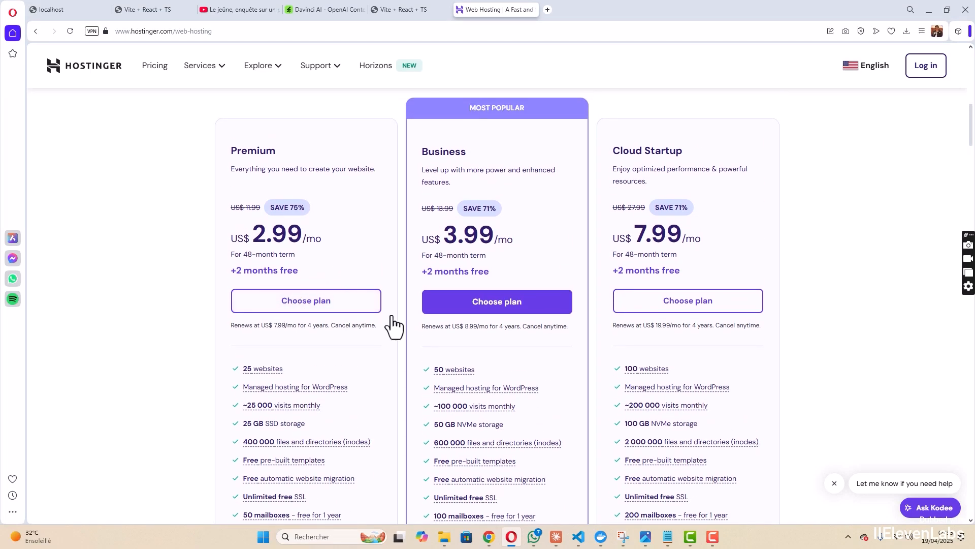
Step: Choose the Premium web hosting plan with a 1 month period and continue to checkout without adding a domain
left_click(318, 303)
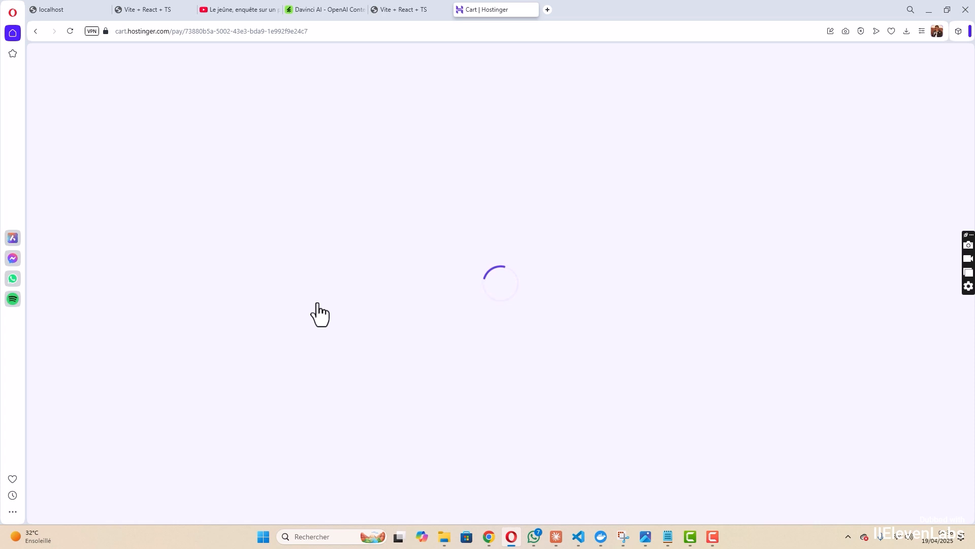
left_click(310, 283)
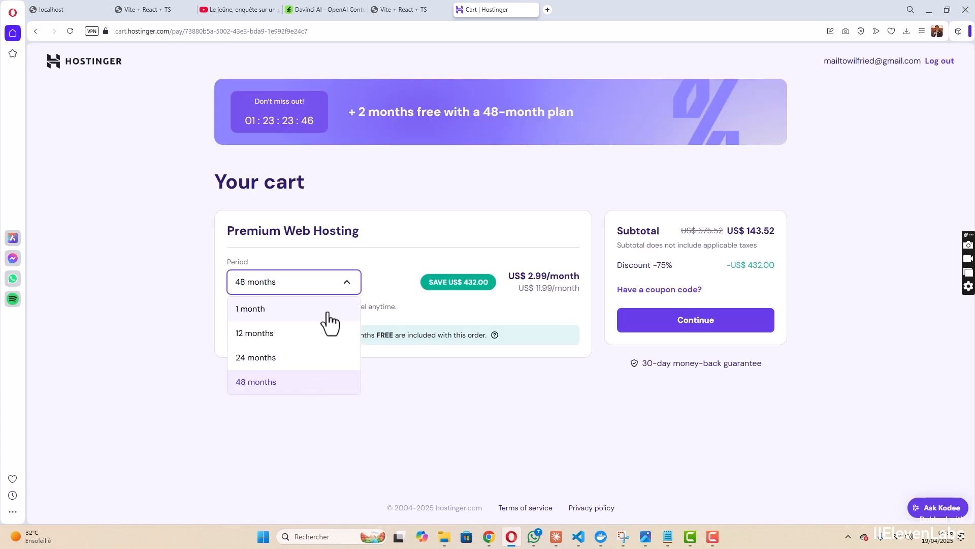
left_click(281, 333)
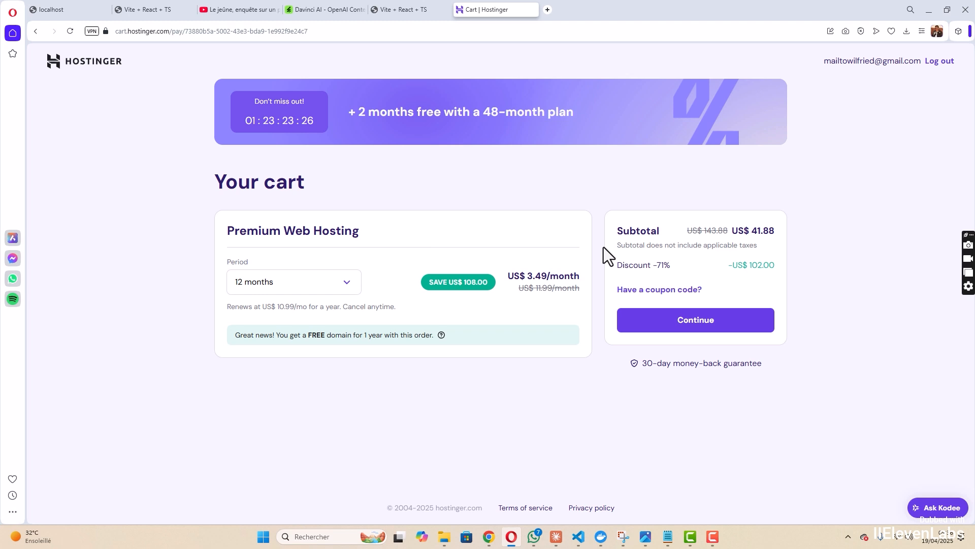
left_click(347, 287)
left_click(300, 318)
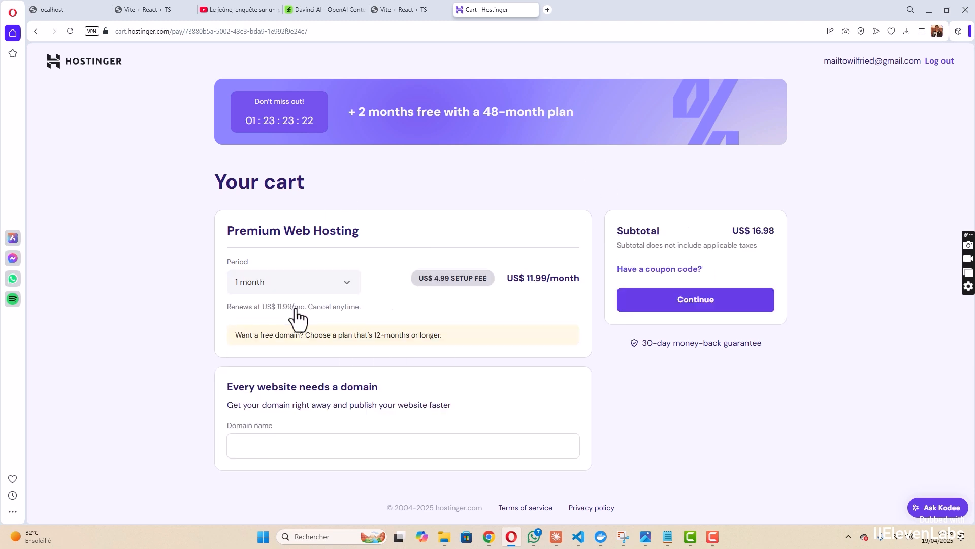
left_click(704, 302)
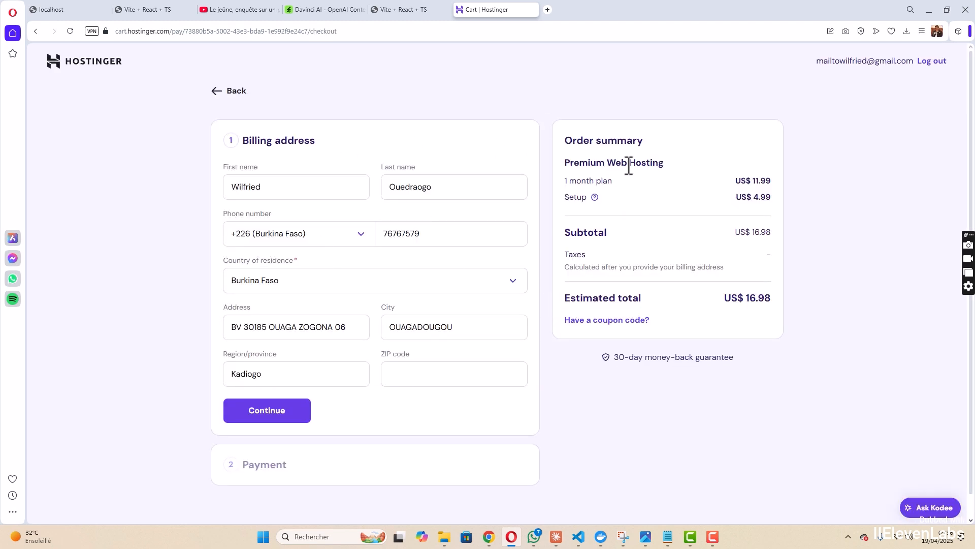
Step: Confirm the prefilled billing address and start paying for the order with PayPal
left_click(291, 411)
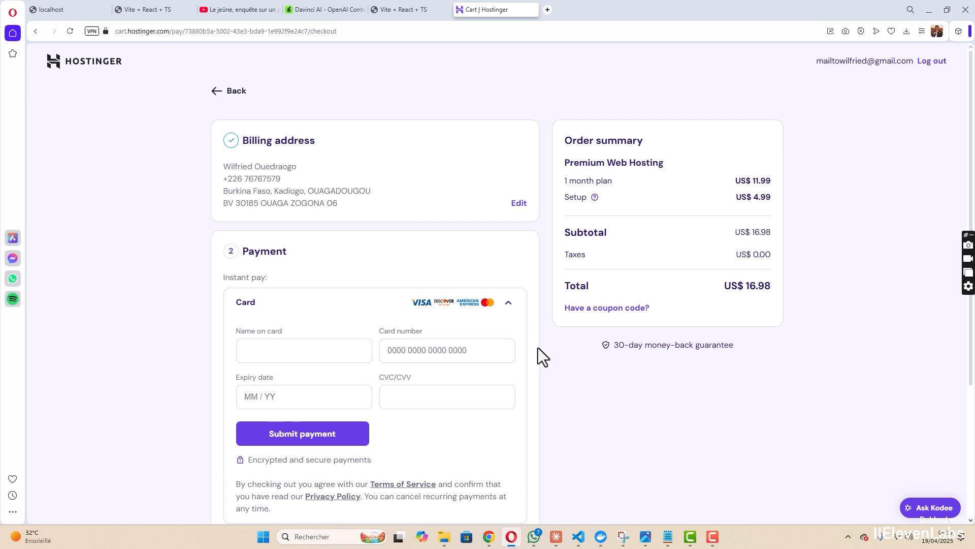
scroll(535, 331, "down", 2)
scroll(535, 331, "up", 2)
scroll(534, 330, "down", 3)
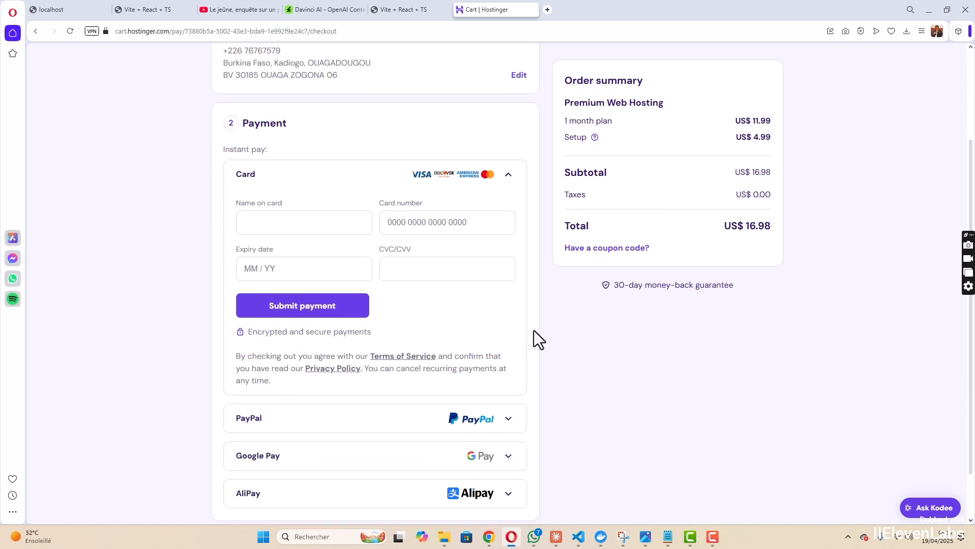
scroll(535, 330, "down", 2)
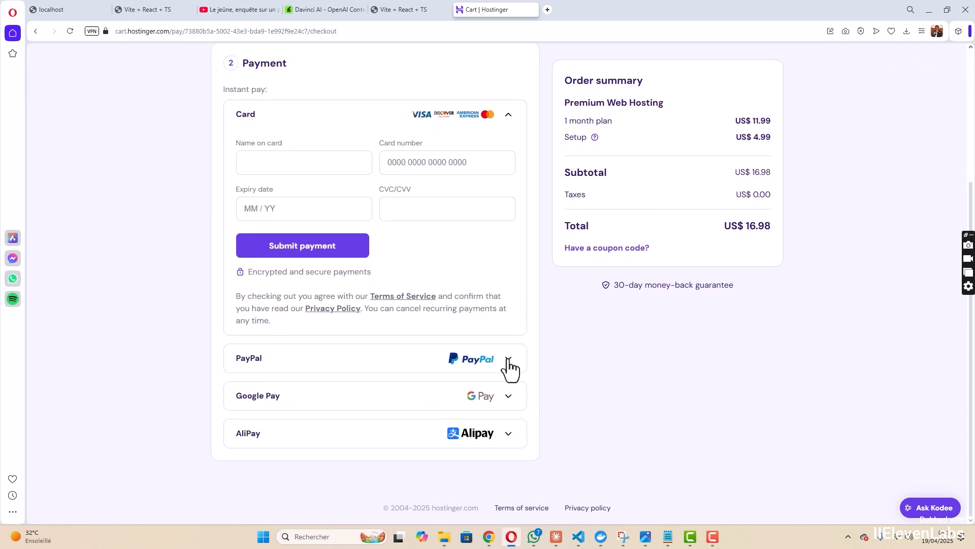
left_click(508, 359)
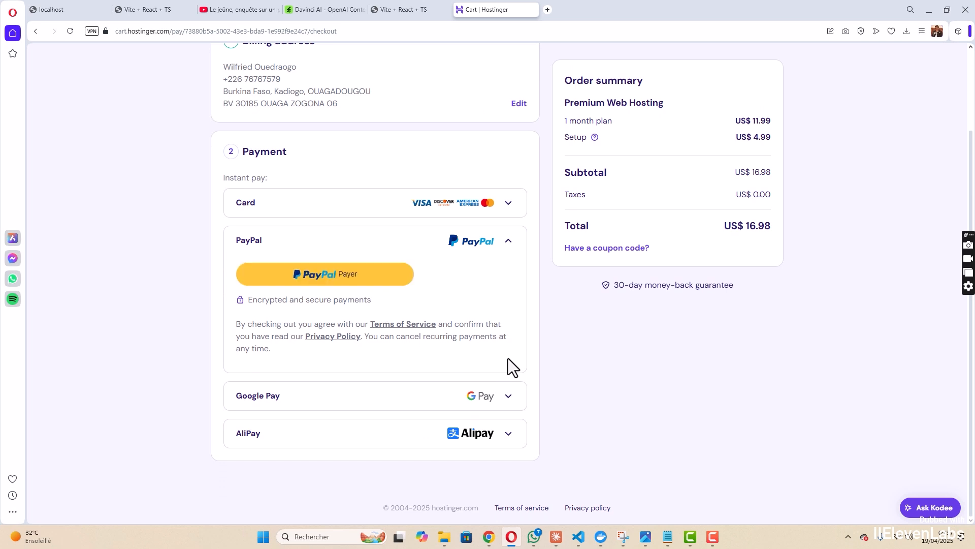
left_click(369, 277)
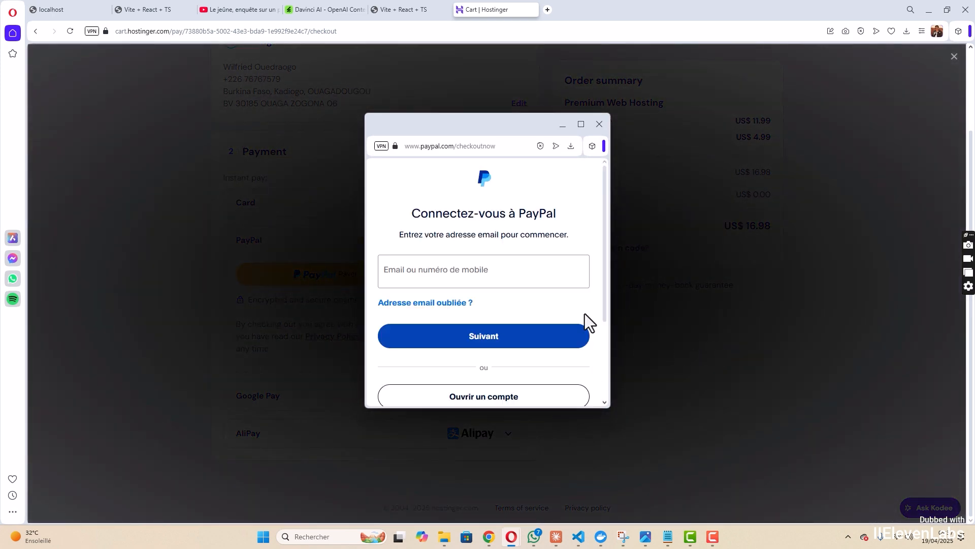
Step: Enter the account's e-mail address in the PayPal login form
left_click(511, 273)
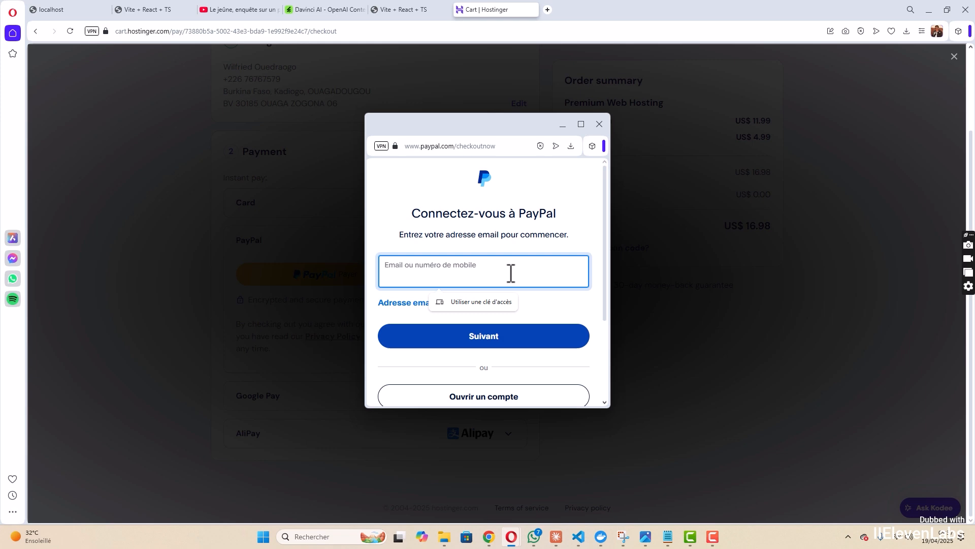
type("m")
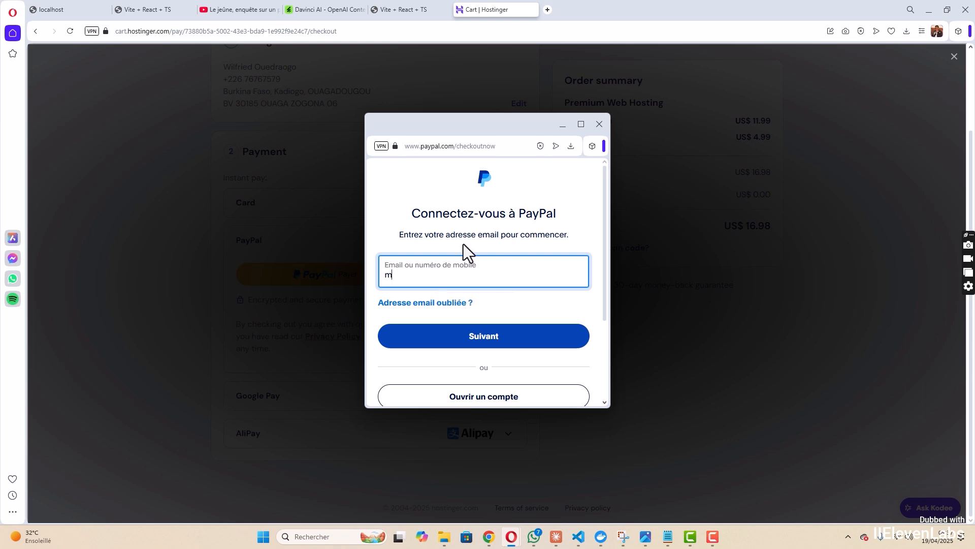
type("ailtowi")
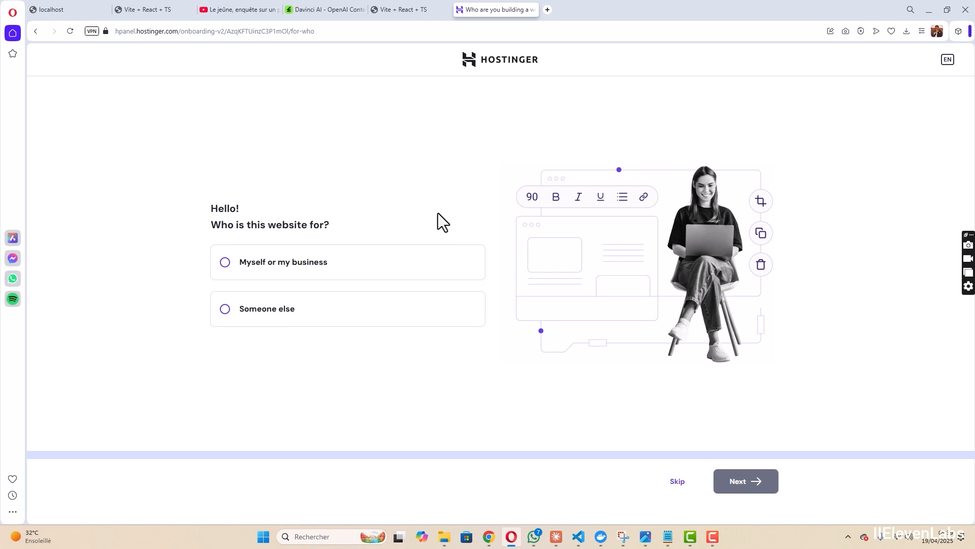
Step: Answer the onboarding questions with "Myself or my business", "Create a website" and WordPress as the platform
left_click(308, 275)
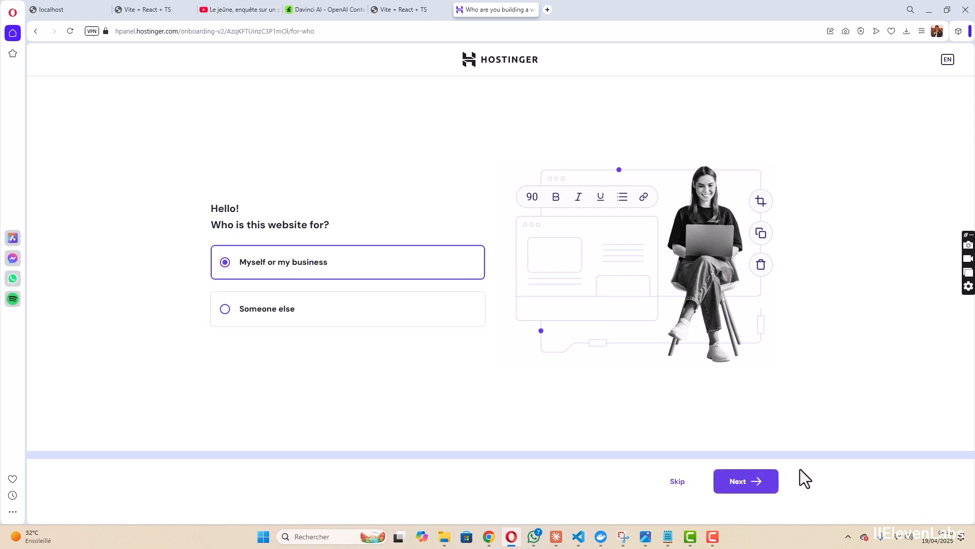
left_click(758, 485)
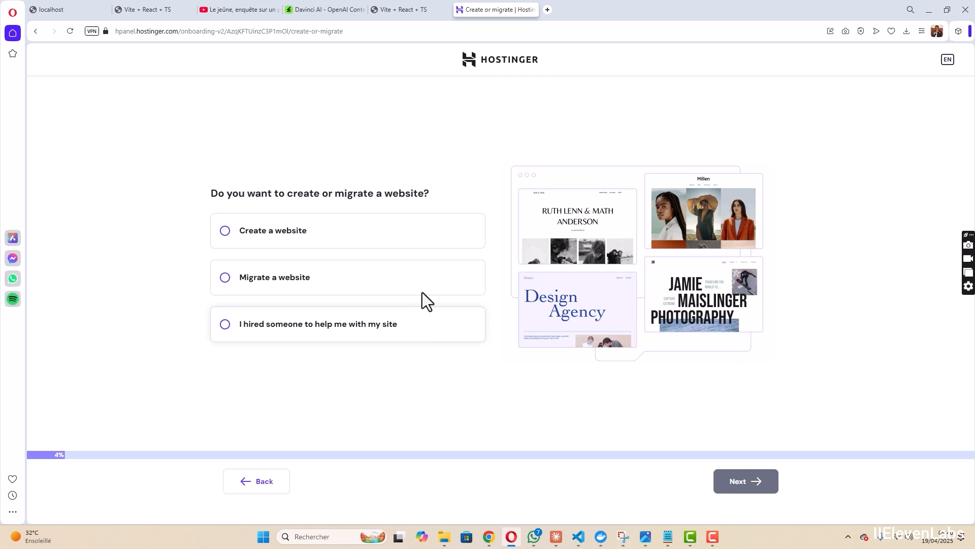
left_click(381, 240)
left_click(755, 487)
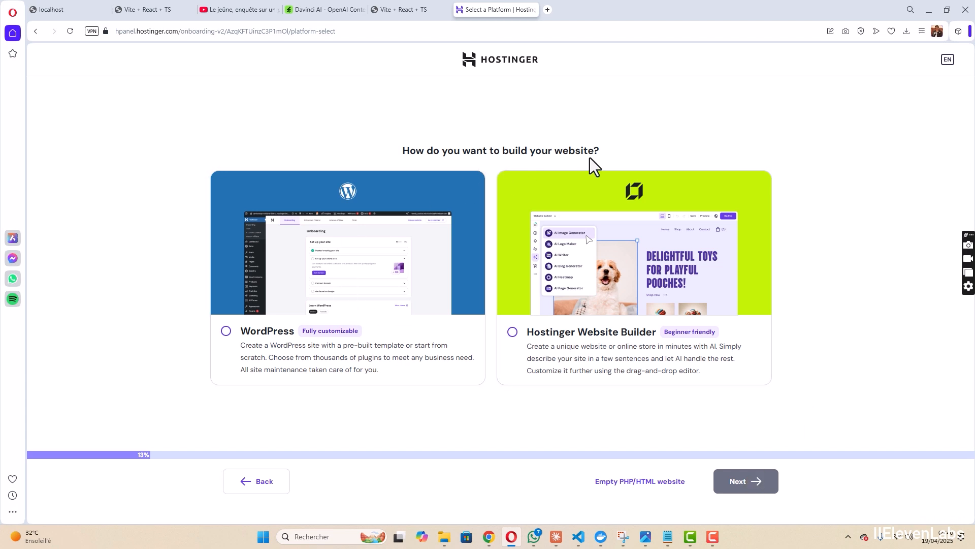
left_click(226, 331)
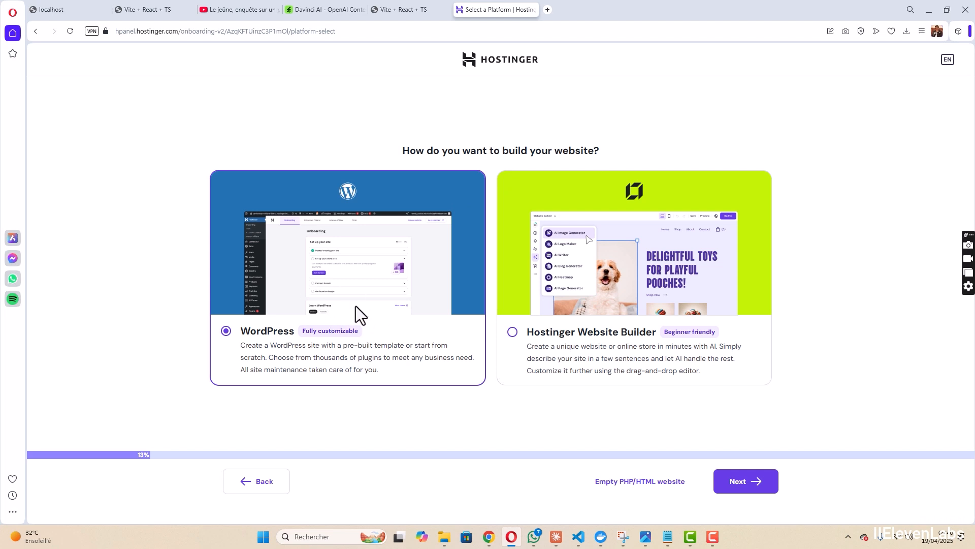
left_click(750, 487)
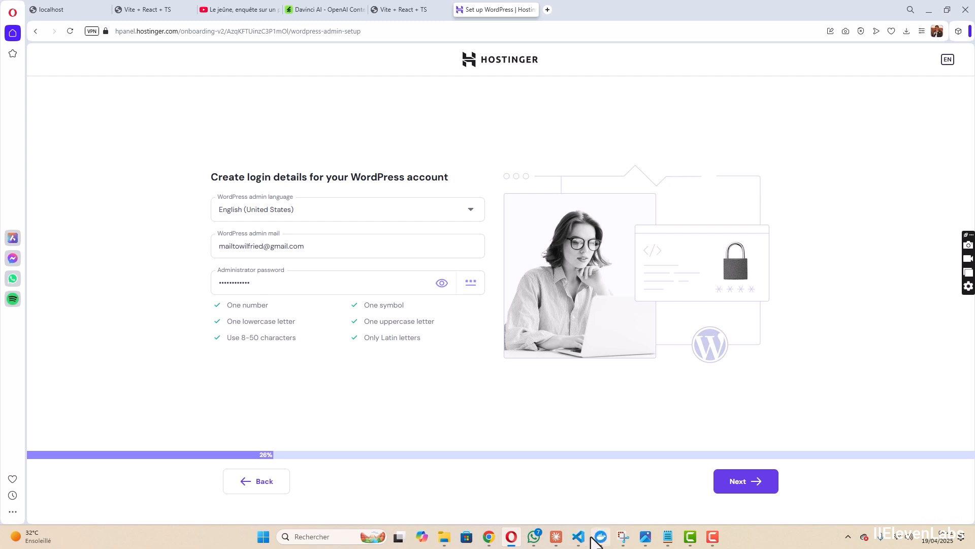
Step: Enter the administrator password for the WordPress account and continue to the website selection
double_click(311, 285)
key("ctrl+v")
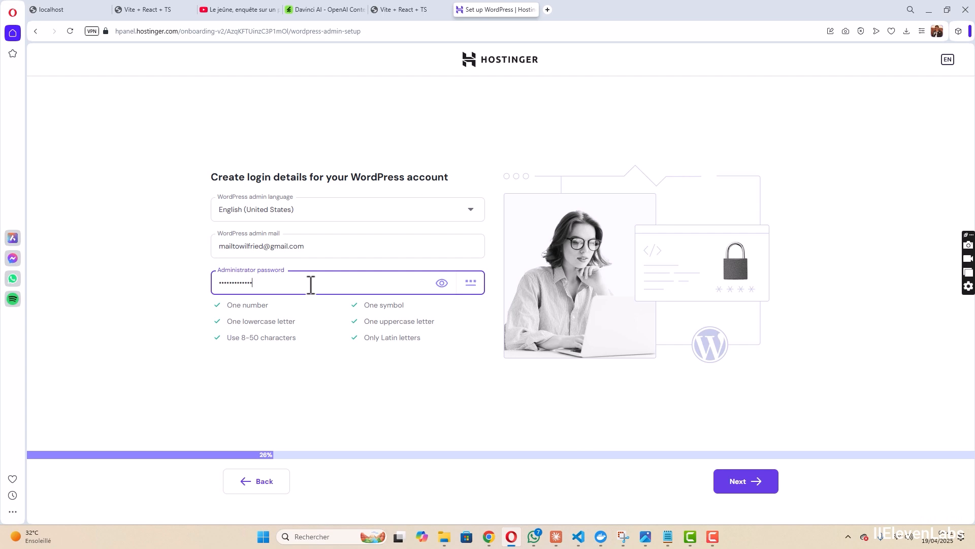
left_click(754, 482)
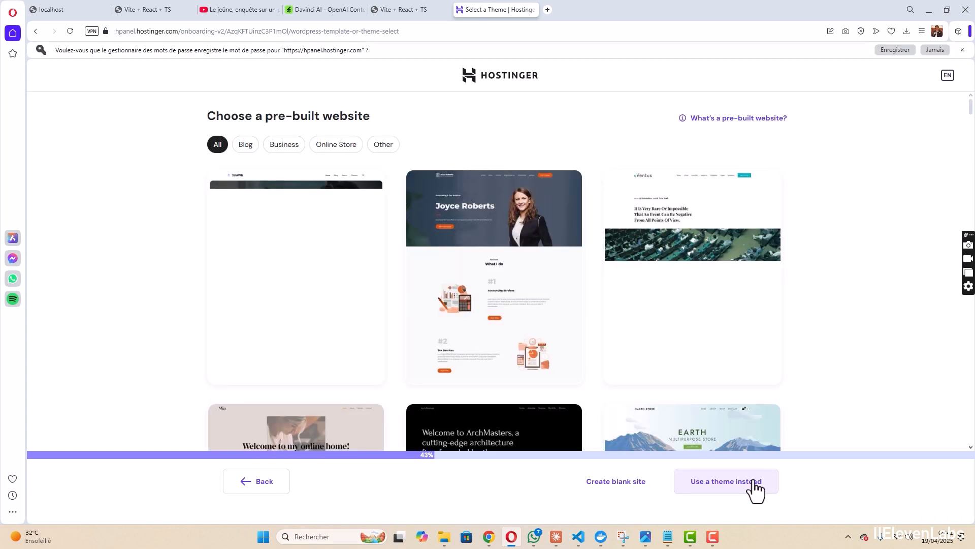
Step: Look over the pre-built websites and choose to create a blank site instead
scroll(513, 256, "down", 5)
scroll(513, 257, "up", 10)
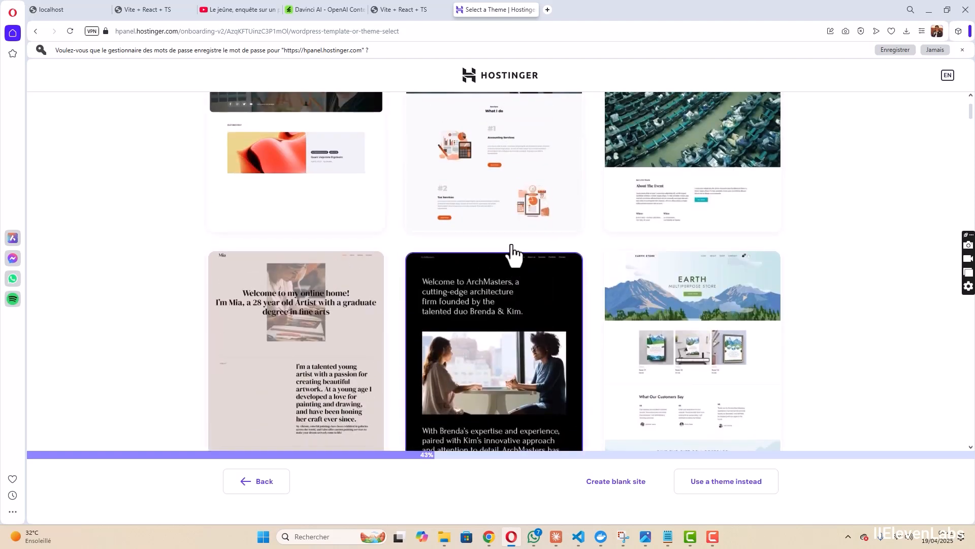
scroll(513, 257, "down", 1)
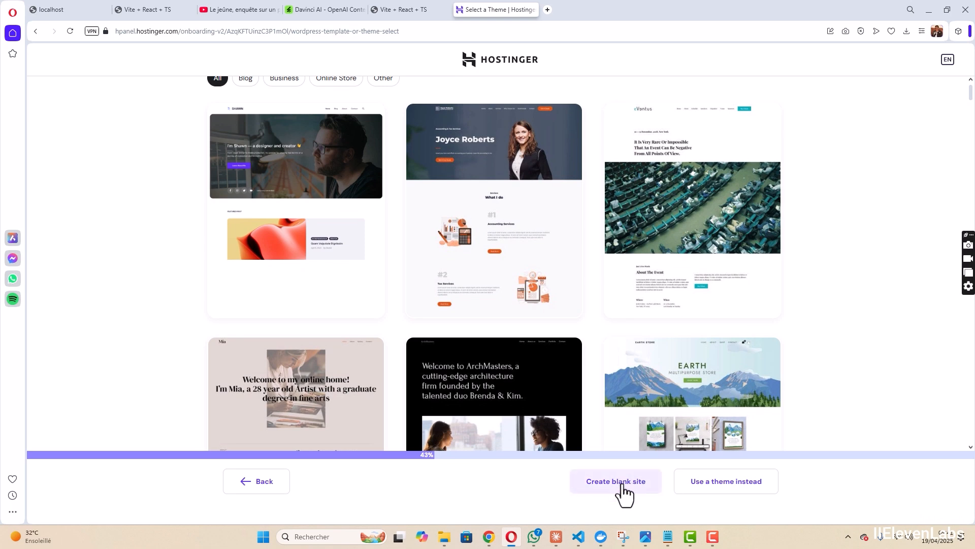
left_click(627, 496)
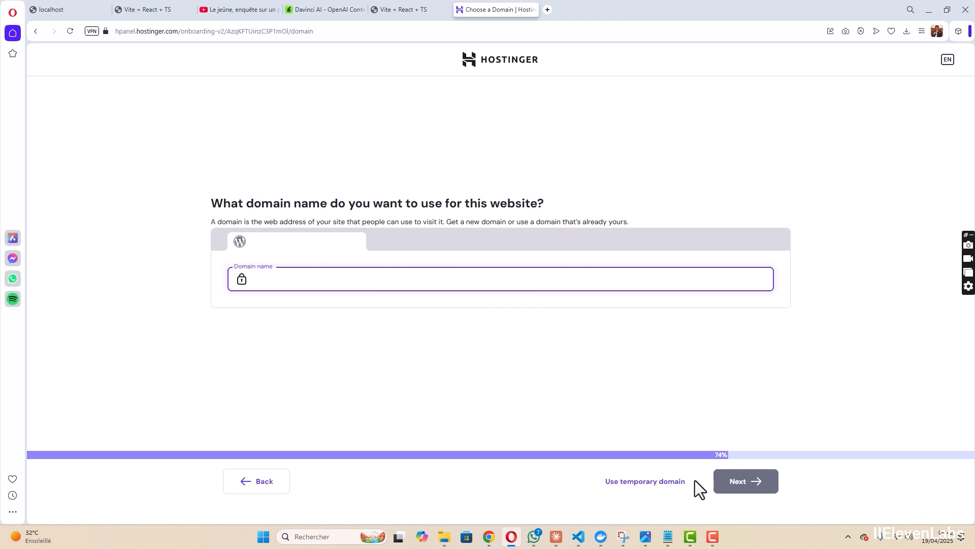
Step: Use a temporary domain for the website and install WordPress on the United States, Massachusetts data server
left_click(662, 486)
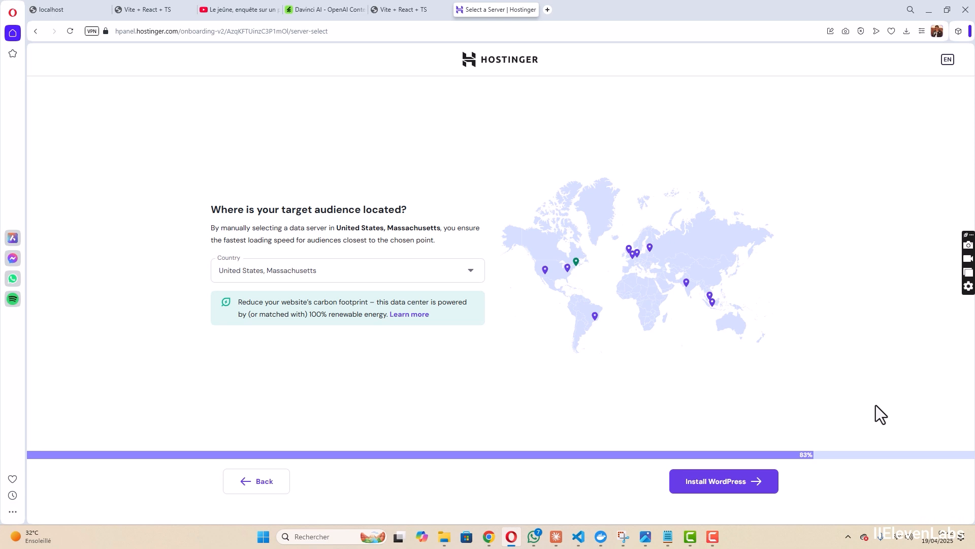
left_click(746, 489)
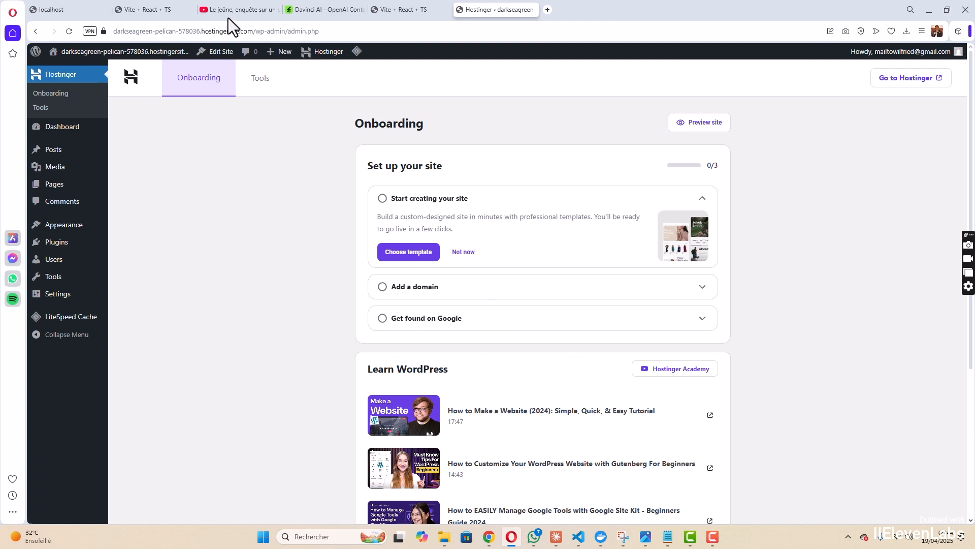
left_click_drag(254, 31, 116, 34)
left_click(282, 243)
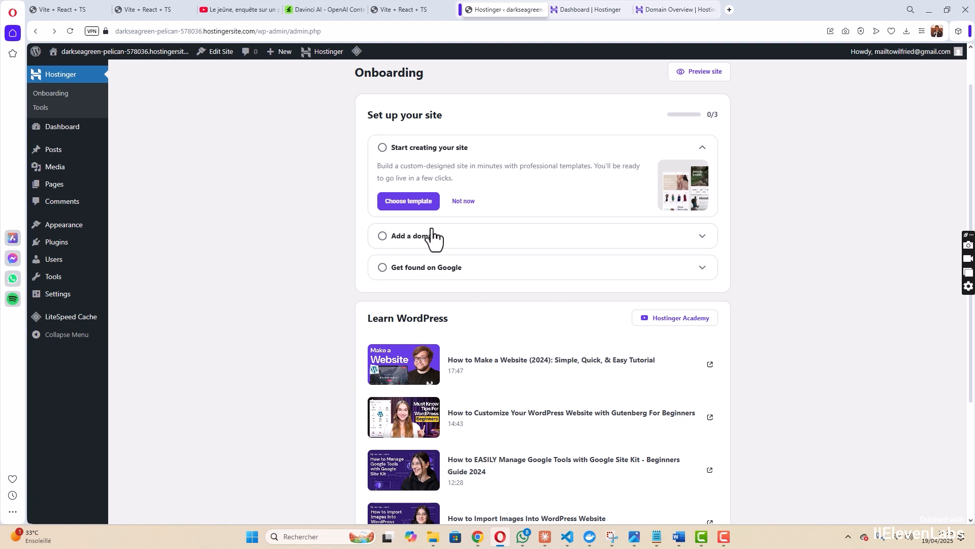
Step: Open hPanel from the onboarding task for adding a domain and start changing the site's temporary domain
left_click(487, 237)
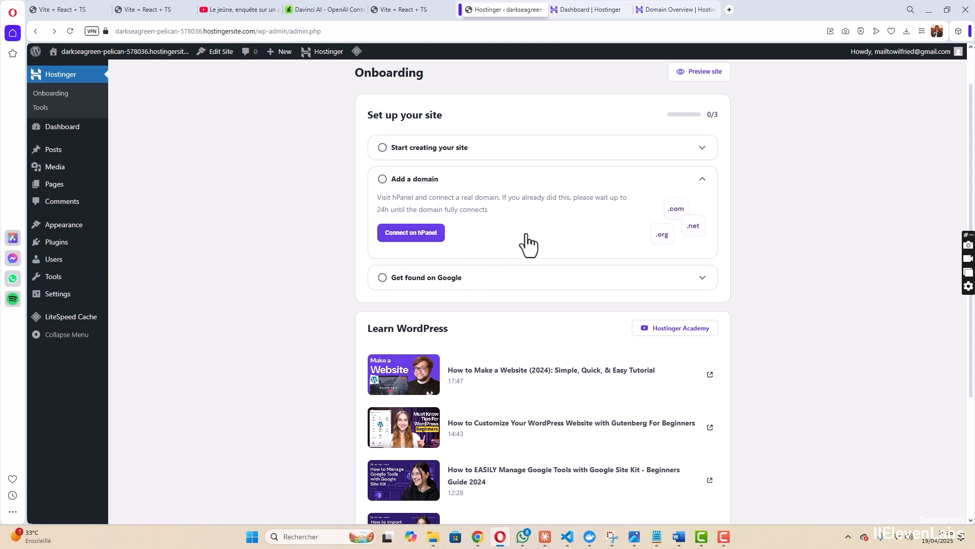
left_click(418, 237)
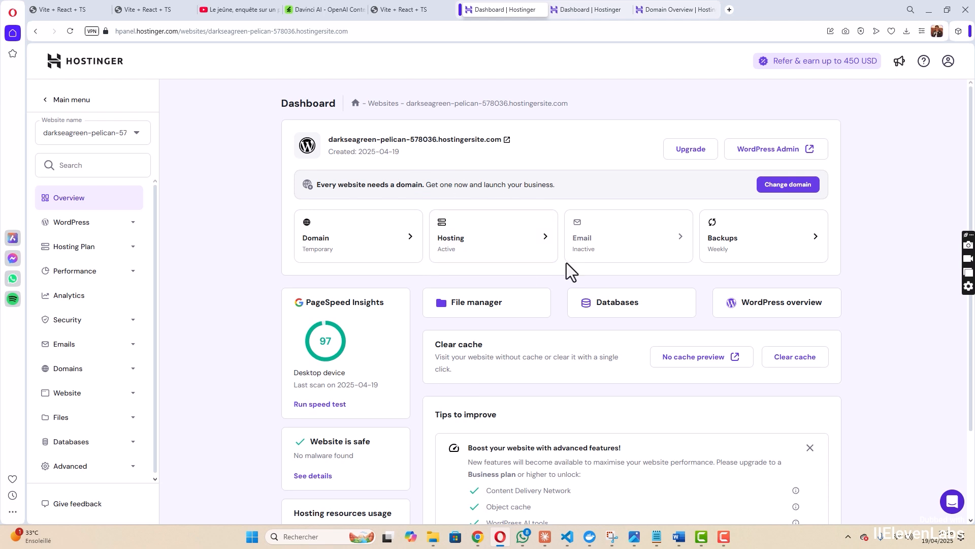
triple_click(397, 178)
left_click(530, 188)
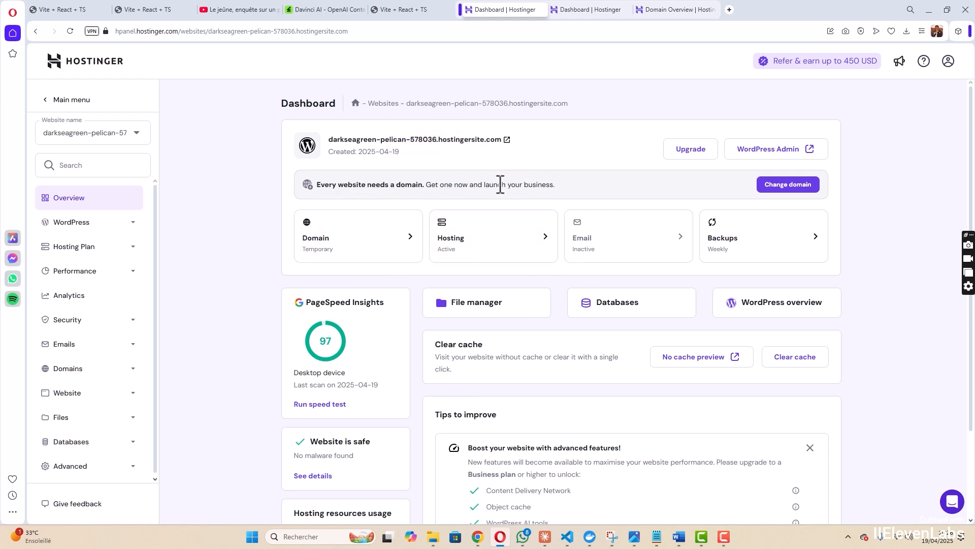
left_click(788, 185)
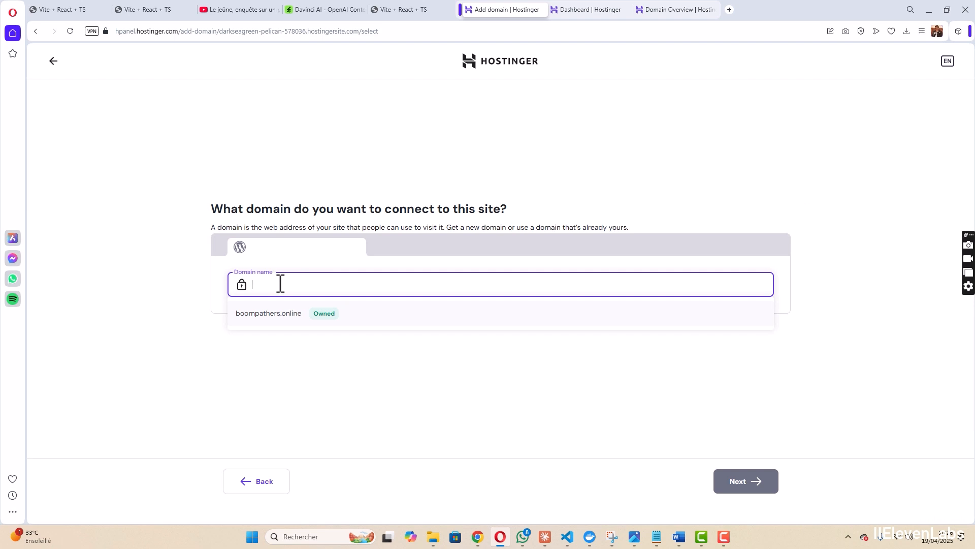
type("fgfdd")
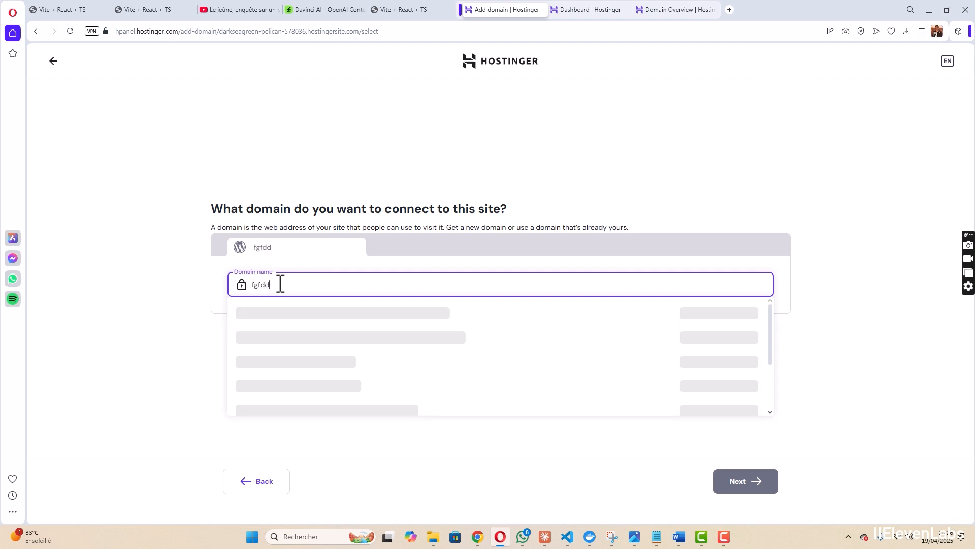
key("BackSpace")
key("BackSpace")
key("BackSpace")
key("BackSpace")
key("BackSpace")
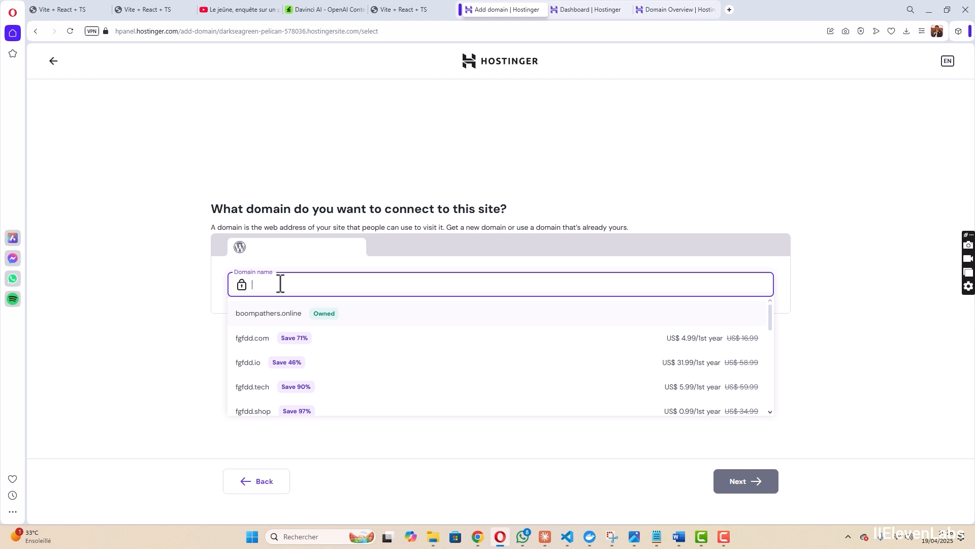
Step: Connect the owned domain boompathers.online to the site and open the site's WordPress admin
left_click(293, 314)
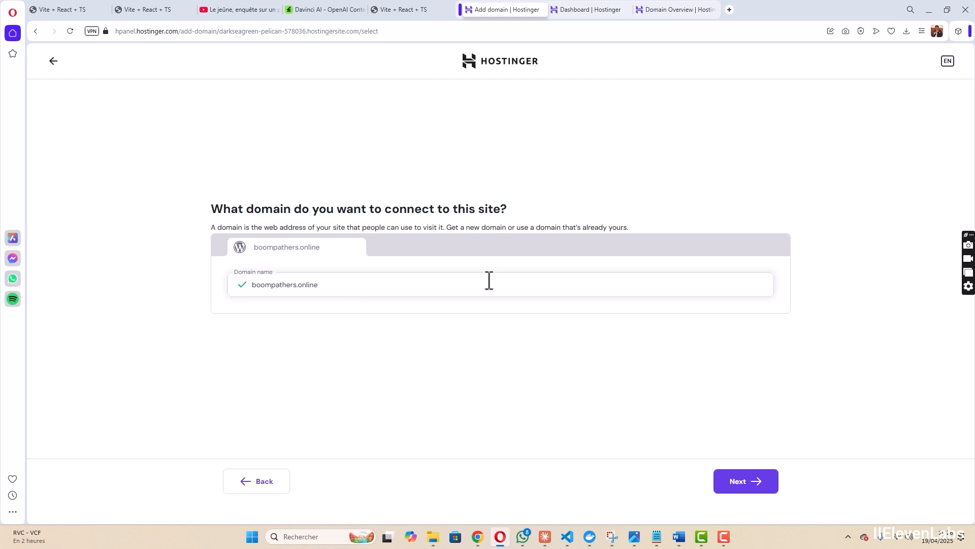
left_click(751, 489)
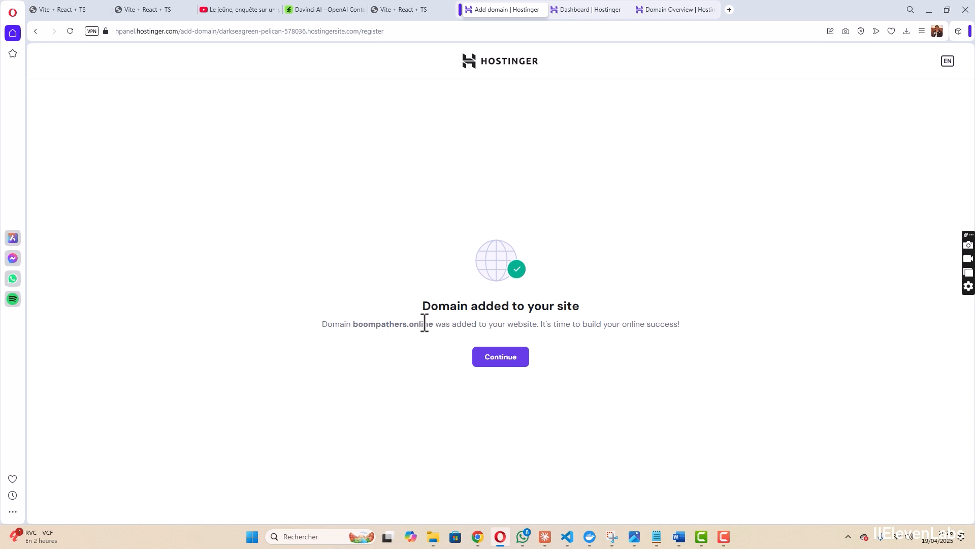
left_click_drag(421, 306, 613, 308)
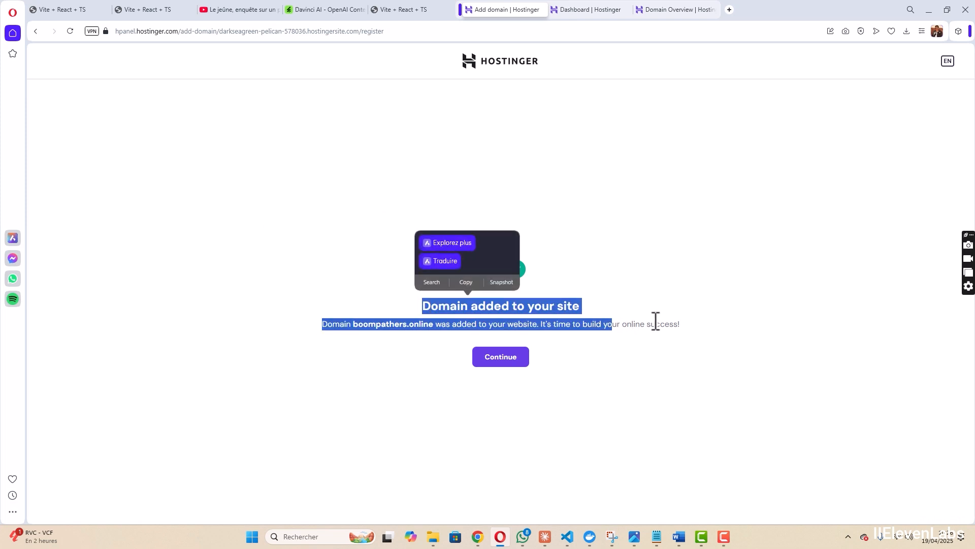
left_click(660, 321)
left_click(497, 364)
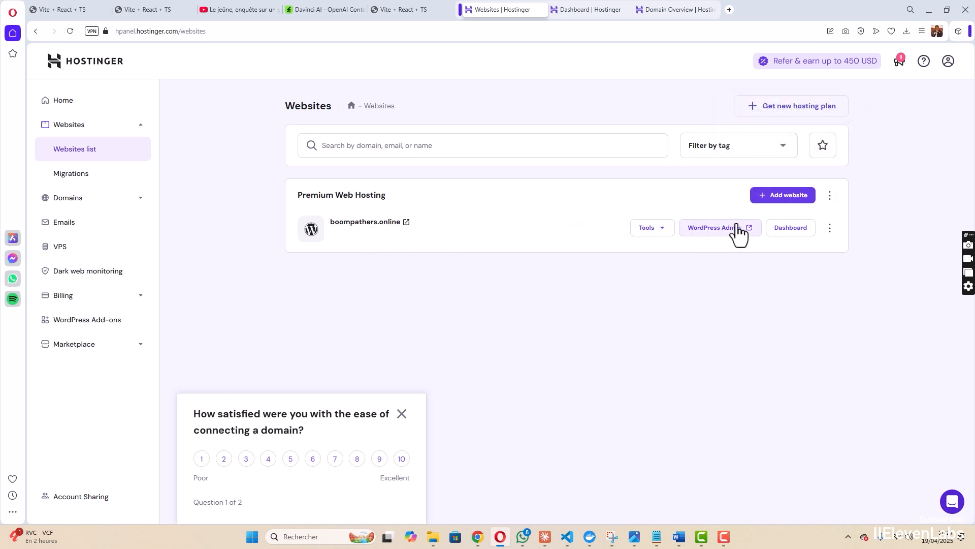
left_click(725, 235)
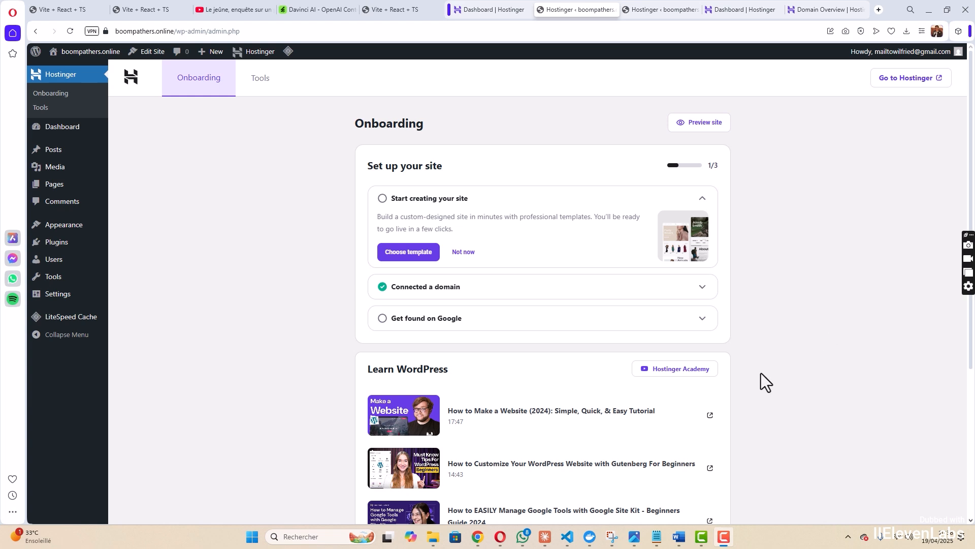
Step: Look through the WordPress General settings, from the site addresses to the date and time formats
left_click(56, 299)
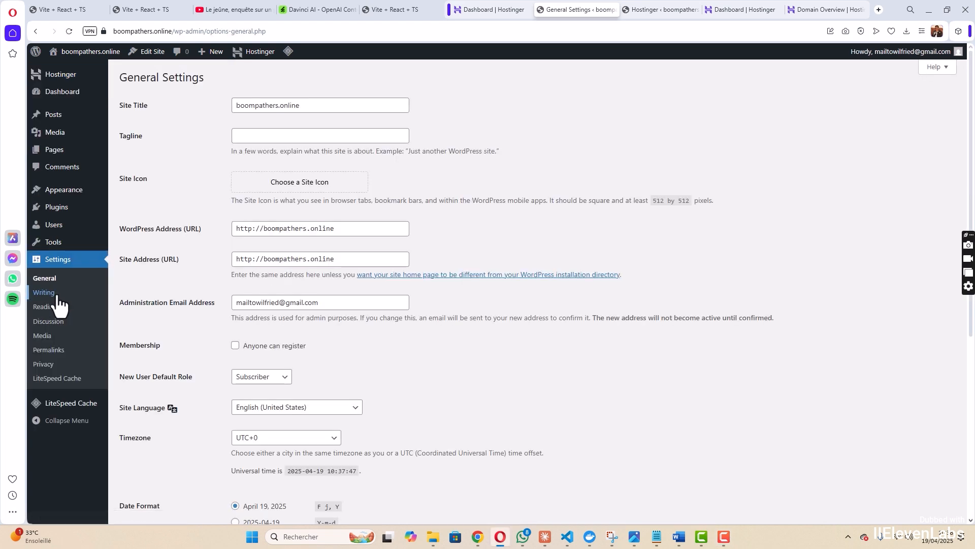
scroll(452, 312, "down", 5)
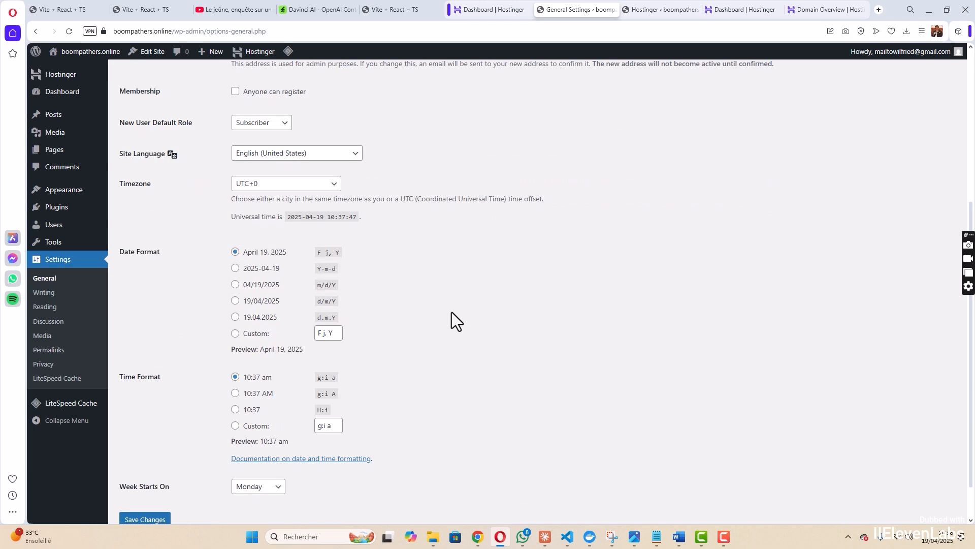
scroll(452, 312, "down", 1)
scroll(452, 312, "up", 2)
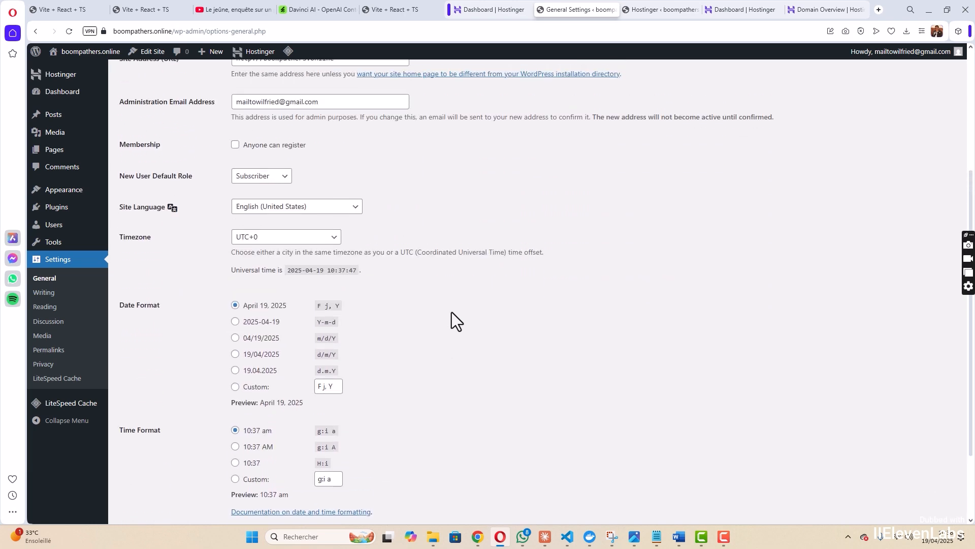
scroll(452, 312, "up", 4)
scroll(453, 312, "down", 1)
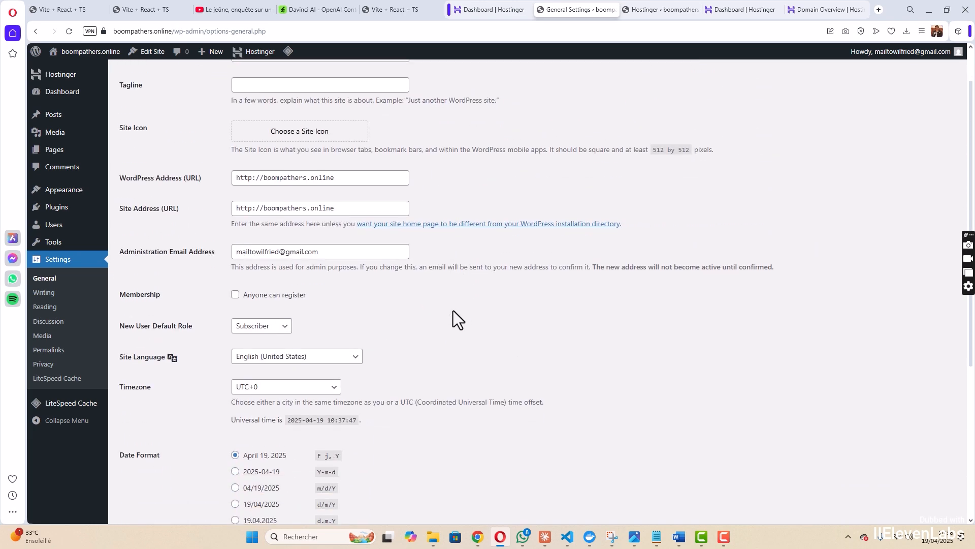
Step: Discourage search engines from indexing the site in the Reading settings and save the changes
left_click(45, 307)
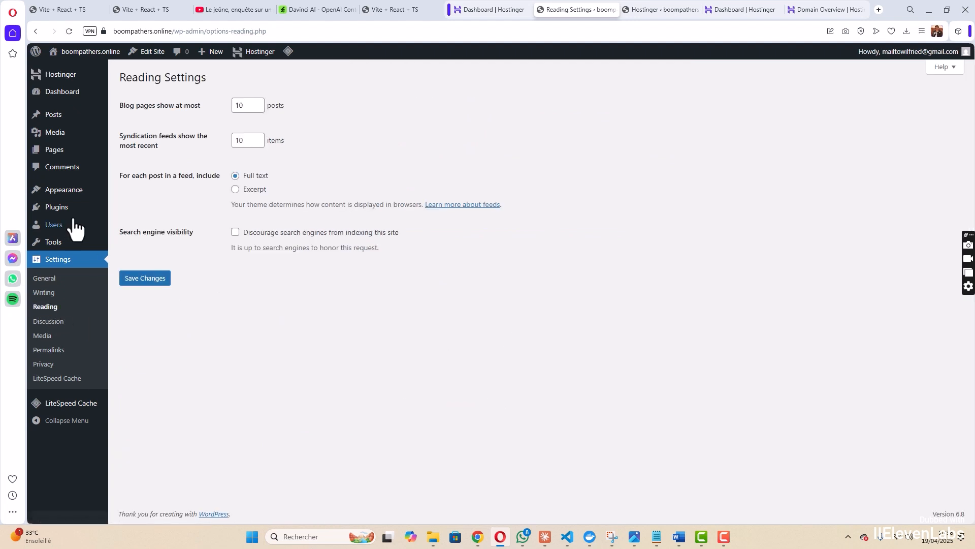
left_click_drag(116, 231, 211, 243)
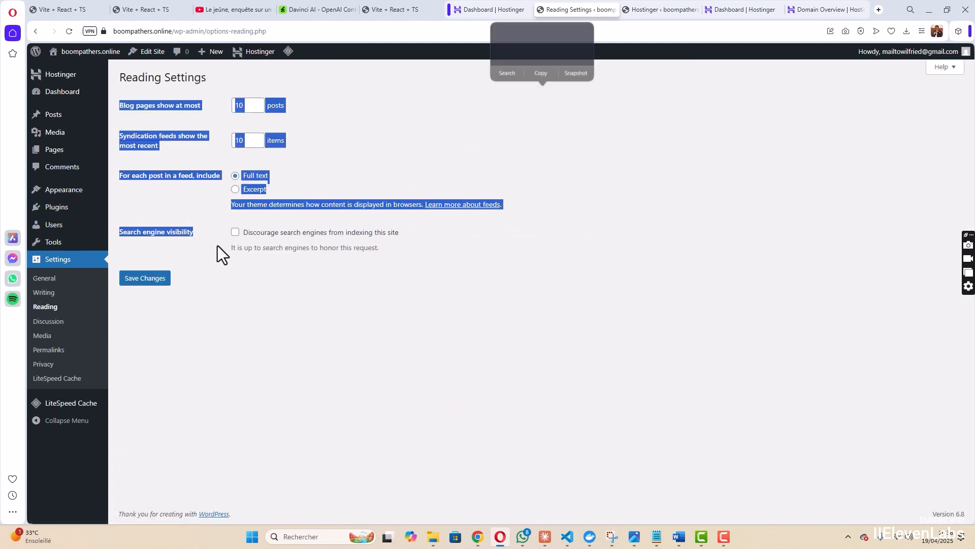
left_click(218, 245)
left_click(235, 232)
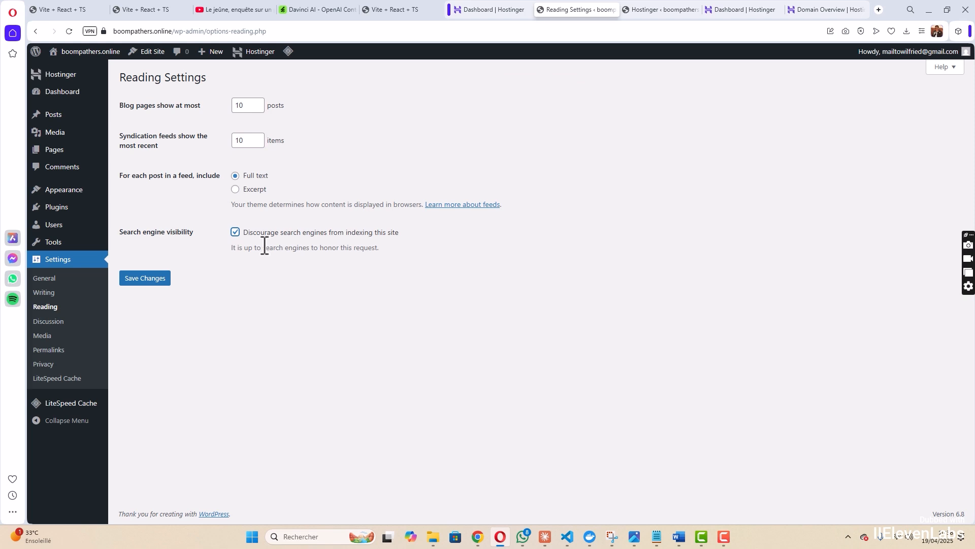
left_click_drag(282, 233, 393, 242)
left_click(356, 244)
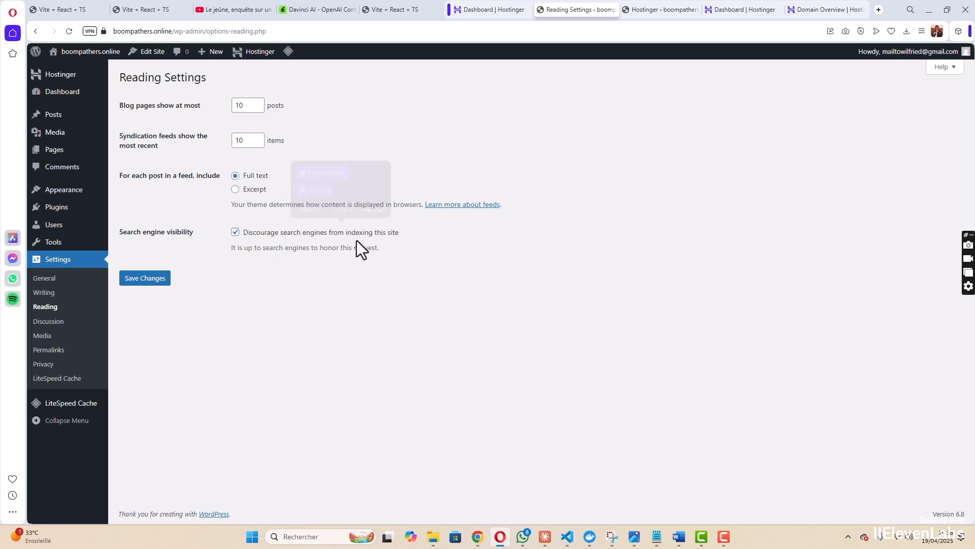
left_click(235, 233)
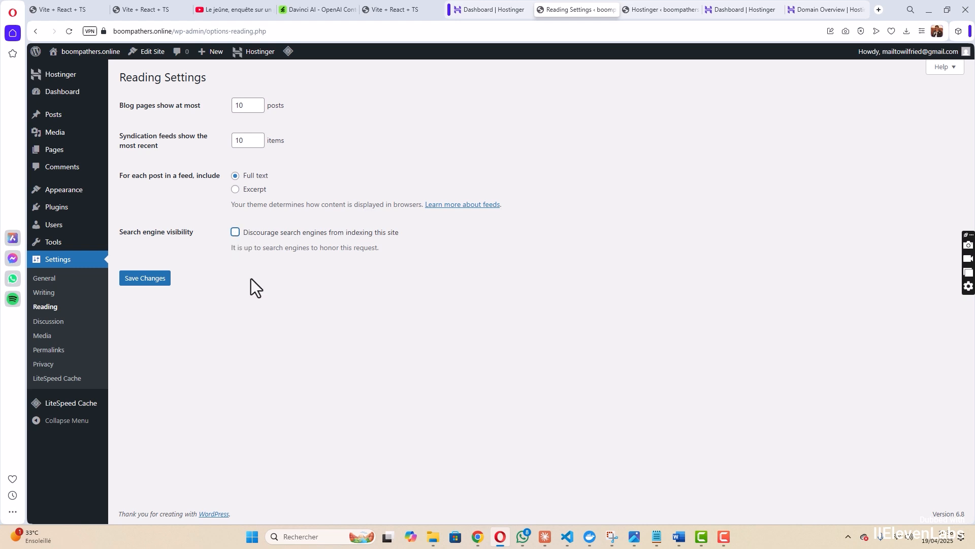
left_click(236, 233)
left_click(156, 279)
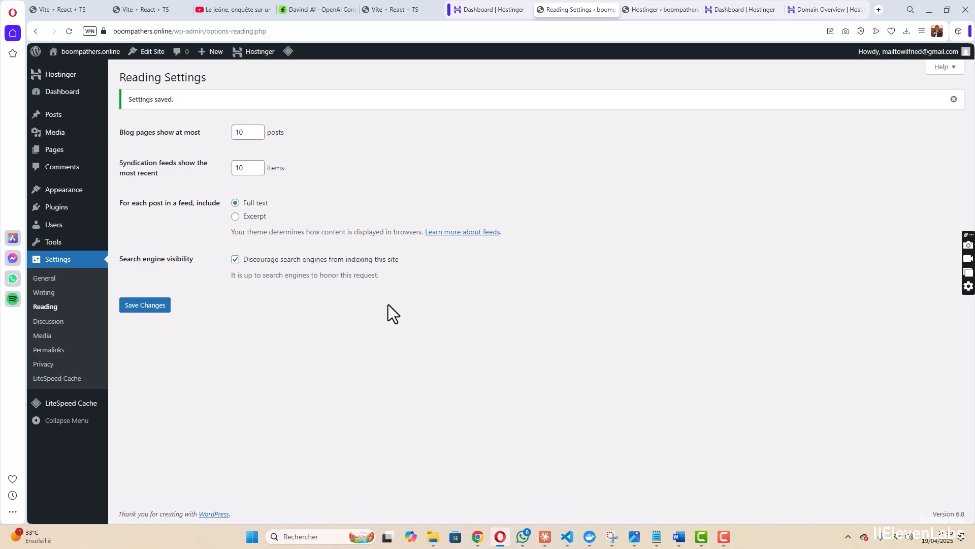
Step: Search the plugin directory for "maintenance", and install and activate the Maintenance plugin by WebFactory
mouse_move(60, 209)
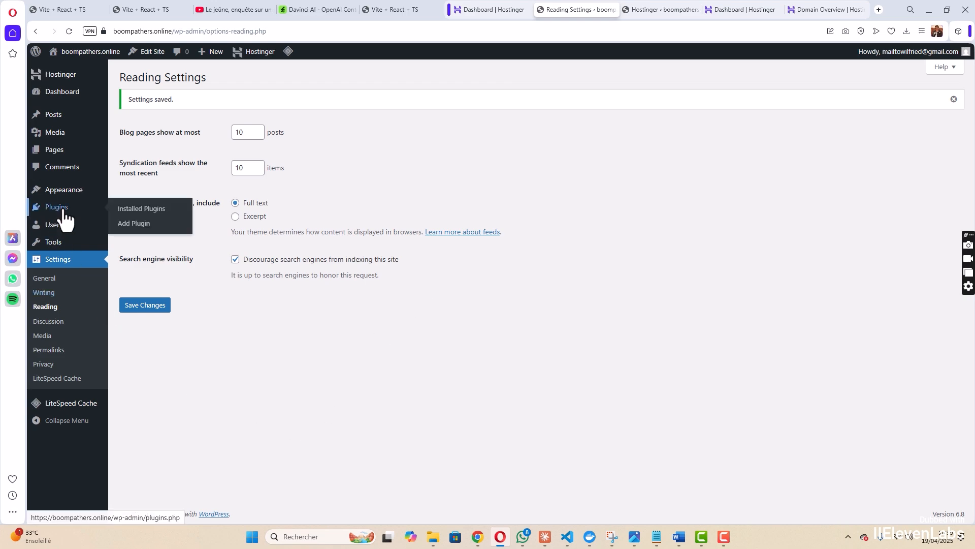
left_click(143, 224)
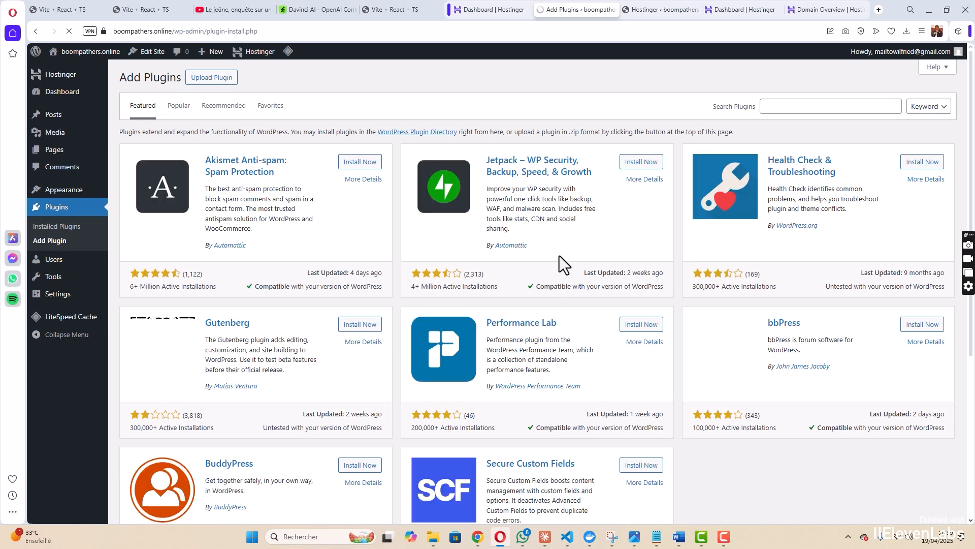
left_click(800, 101)
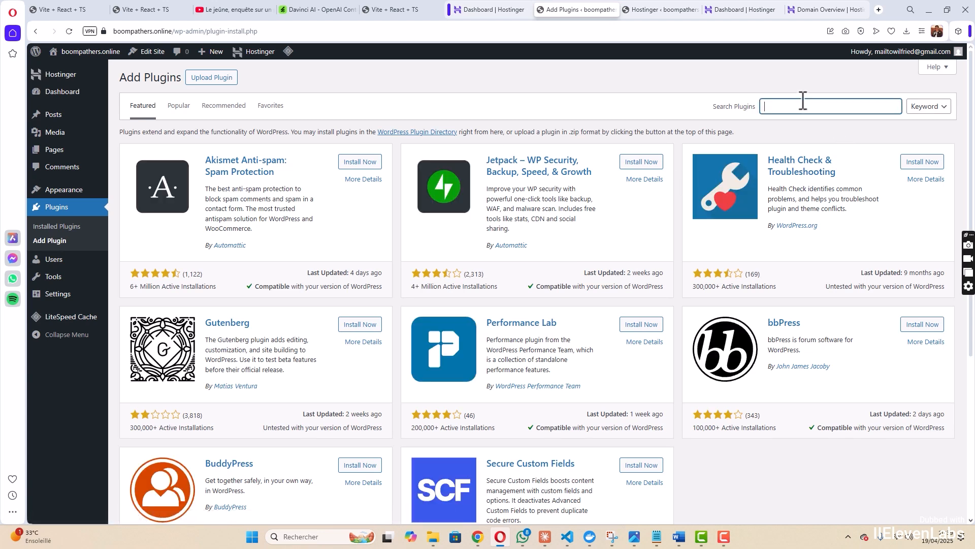
type("mainy")
key("BackSpace")
type("tenance")
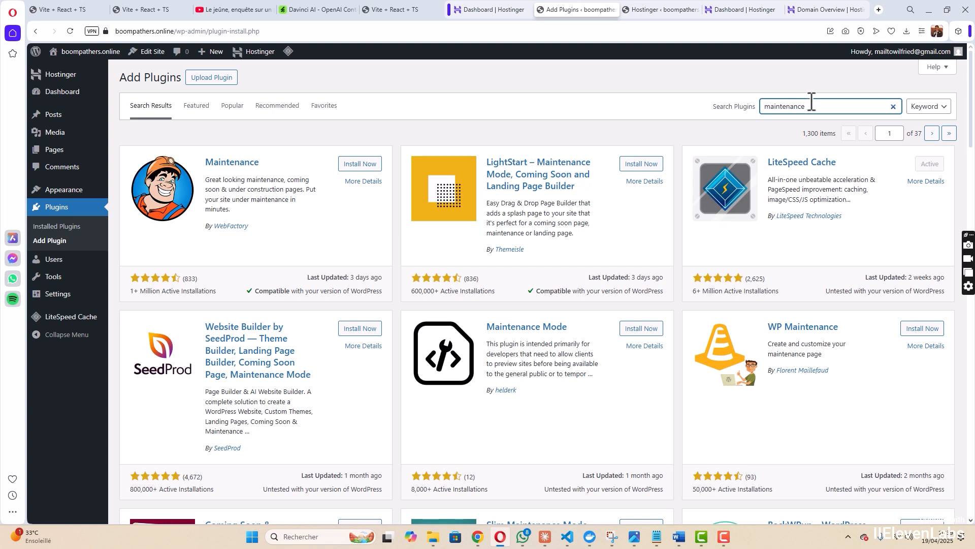
left_click(360, 166)
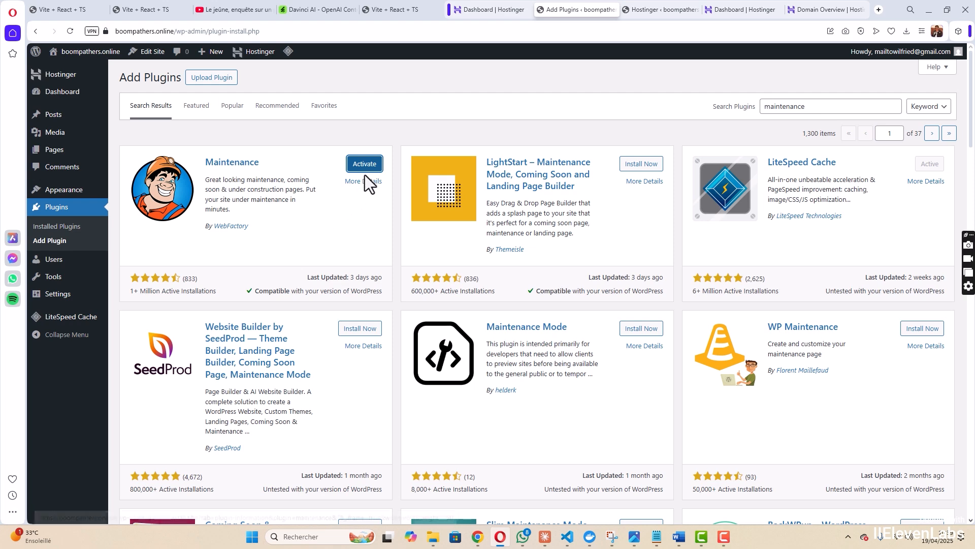
left_click(370, 165)
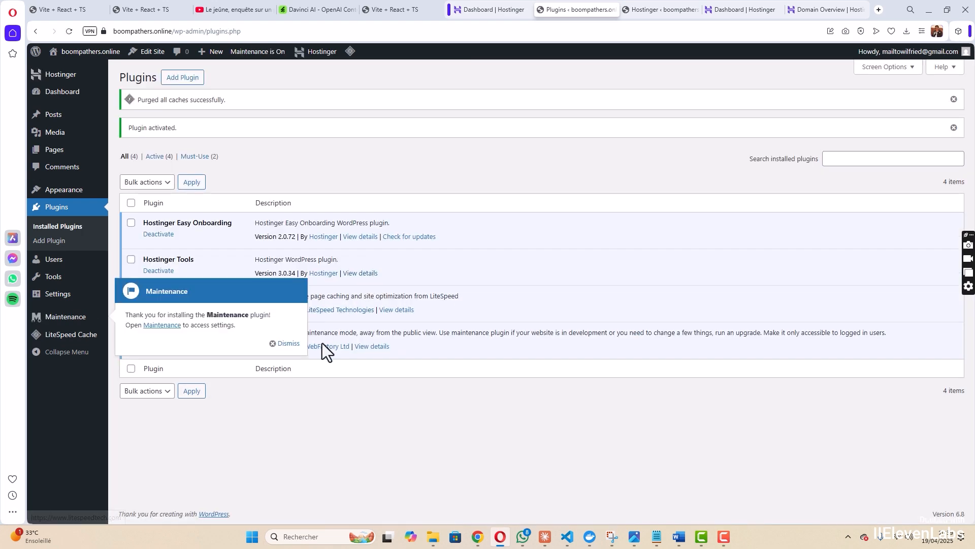
Step: Open the Maintenance plugin's settings, close the PRO offer, and save the settings with maintenance mode on
left_click(287, 344)
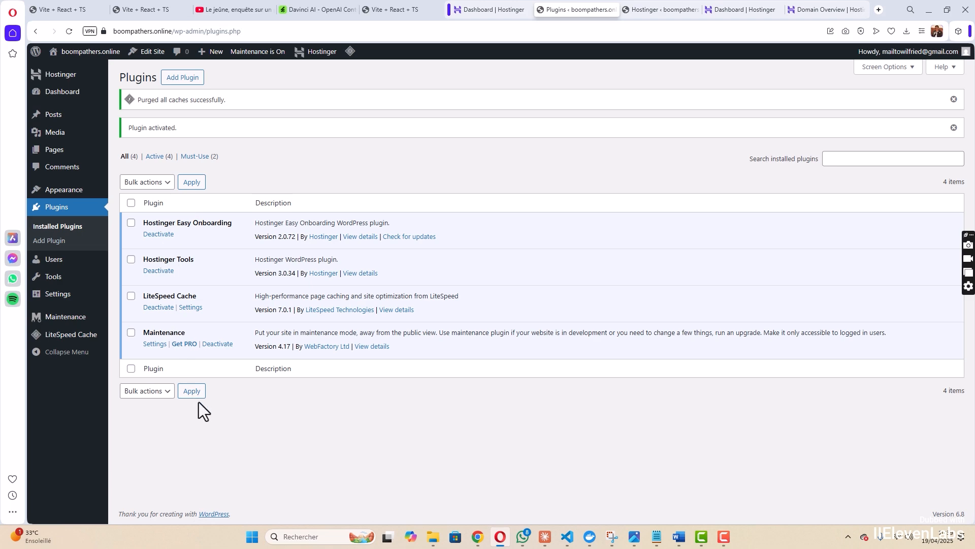
left_click(155, 344)
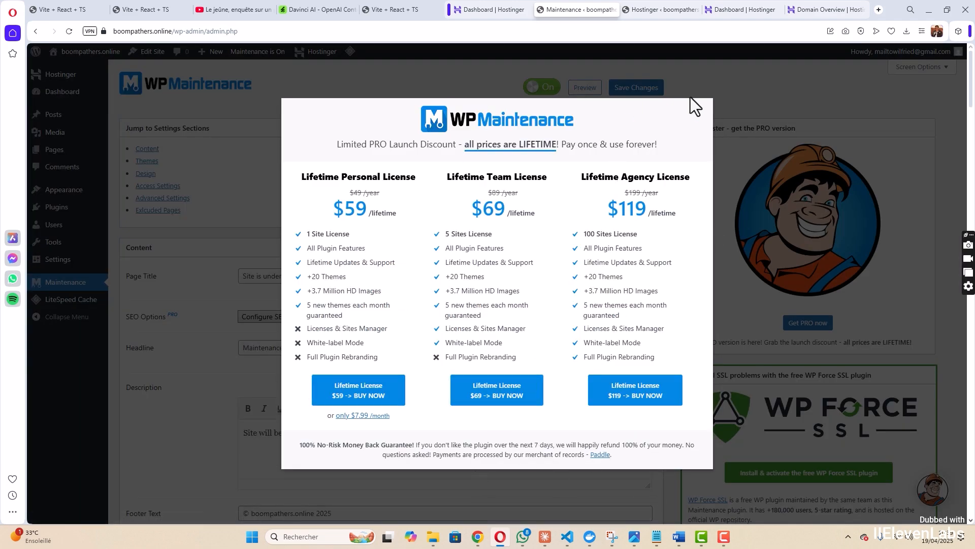
left_click(743, 82)
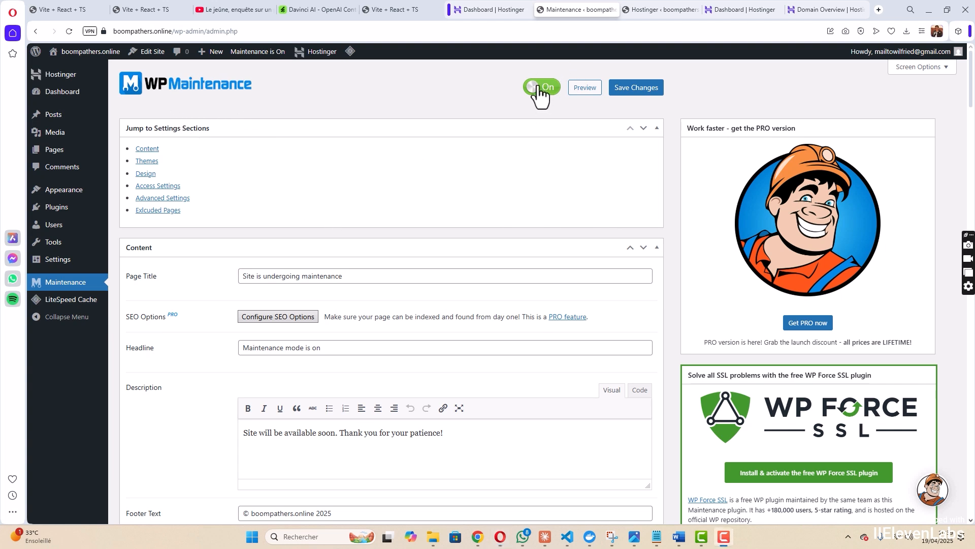
left_click(637, 91)
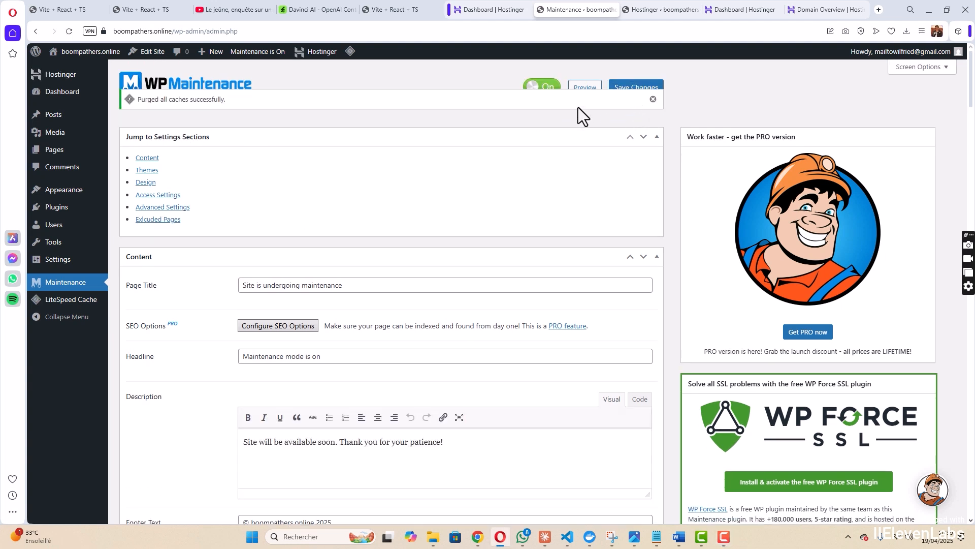
Step: Preview the maintenance page and examine its site title, headline, description and footer text
scroll(706, 111, "down", 1)
scroll(705, 111, "up", 1)
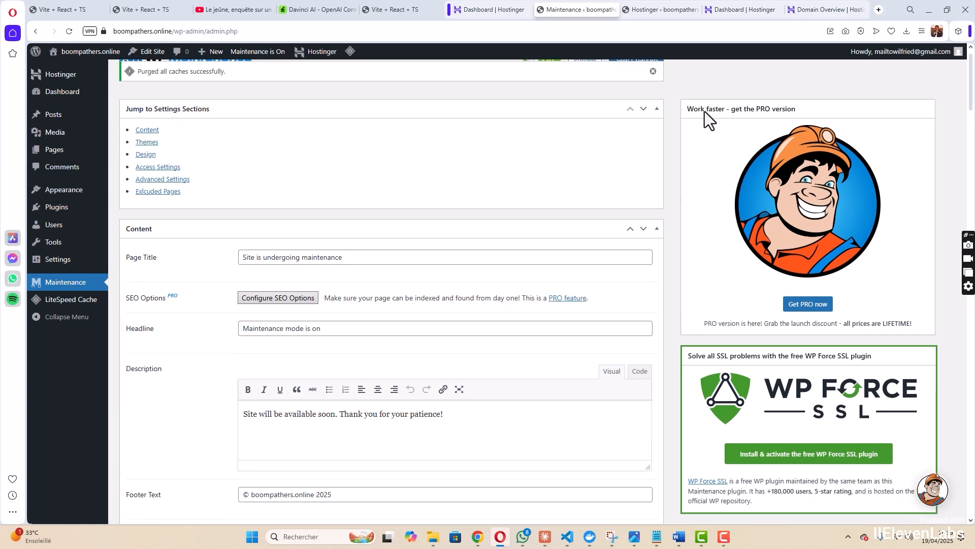
scroll(703, 111, "down", 1)
scroll(703, 112, "up", 1)
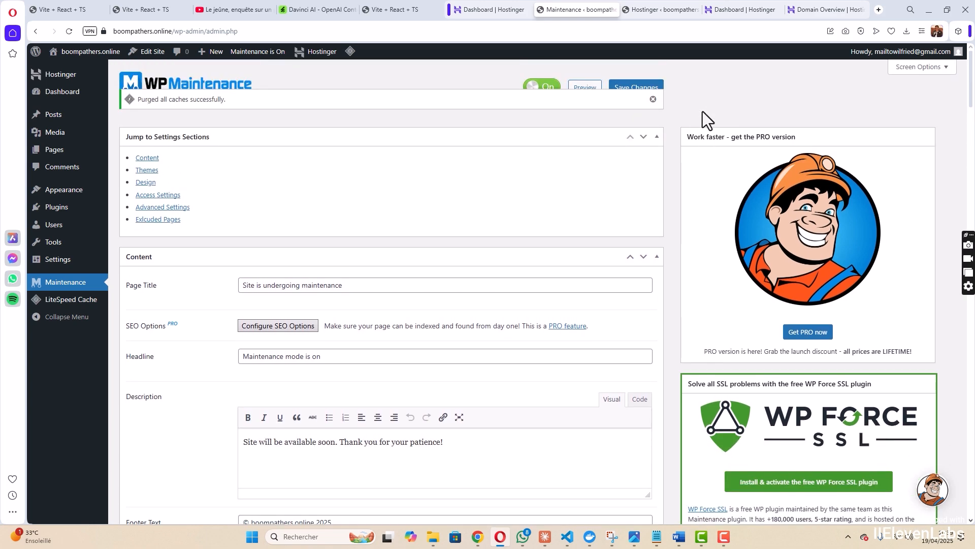
left_click(588, 89)
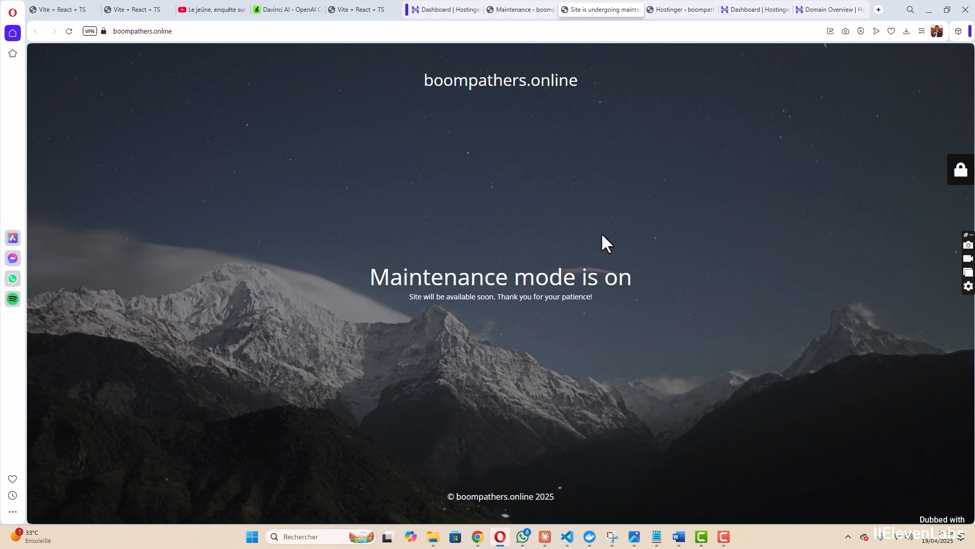
left_click_drag(424, 80, 588, 81)
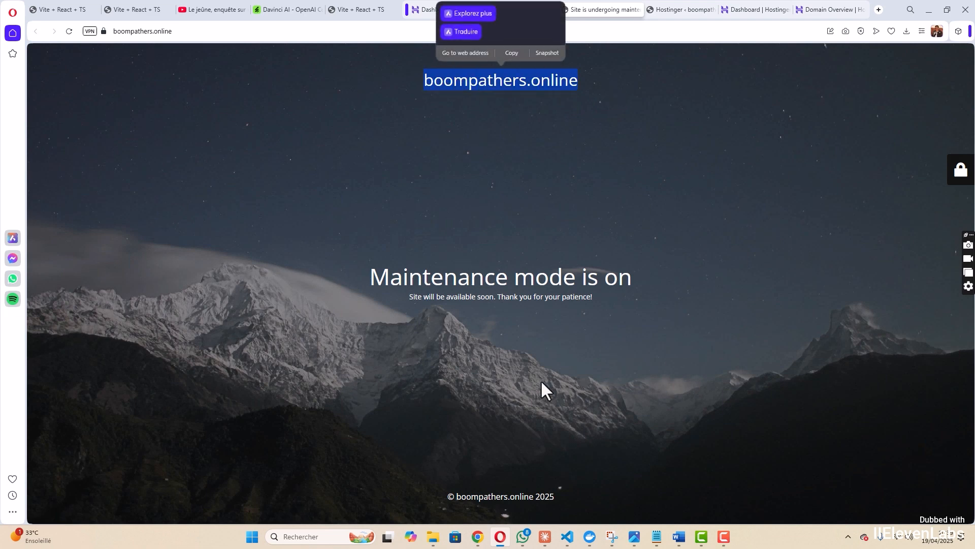
left_click(401, 279)
left_click_drag(370, 270, 638, 318)
left_click(544, 307)
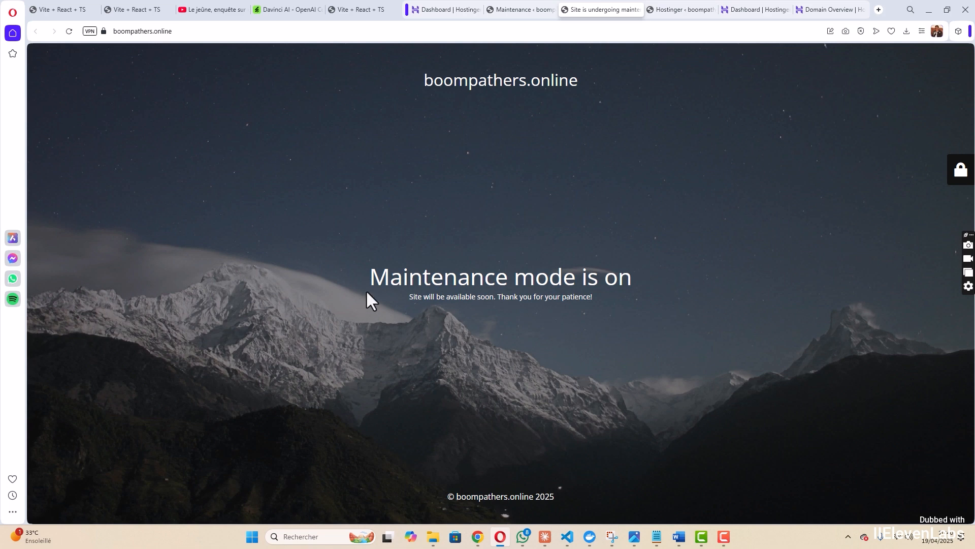
left_click_drag(372, 276, 578, 277)
left_click(644, 332)
left_click_drag(373, 278, 637, 278)
left_click(534, 366)
left_click_drag(570, 503, 450, 496)
left_click(486, 331)
left_click_drag(370, 276, 639, 305)
left_click(569, 297)
Step: Return to the Maintenance settings and look through the content, display and theme options
left_click(523, 11)
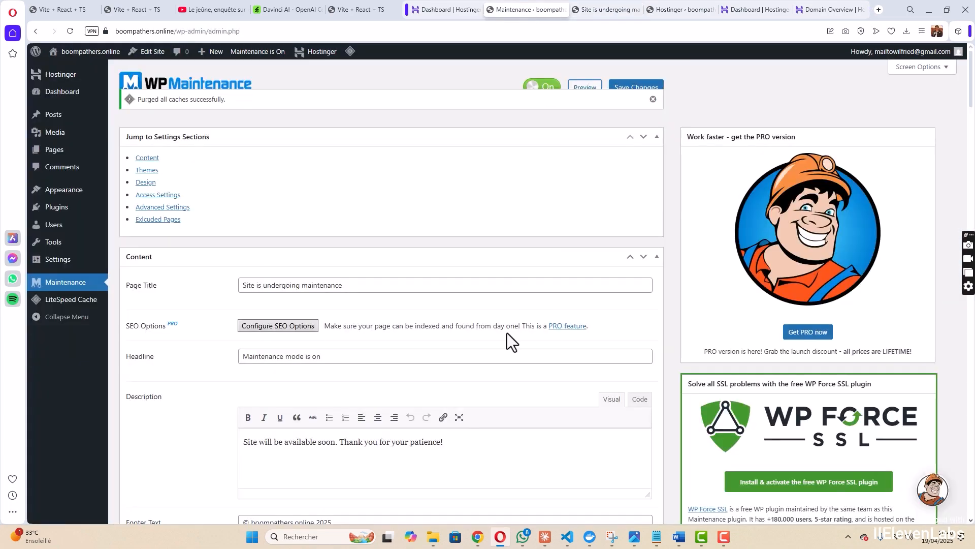
mouse_move(66, 302)
scroll(655, 300, "down", 12)
scroll(652, 295, "up", 9)
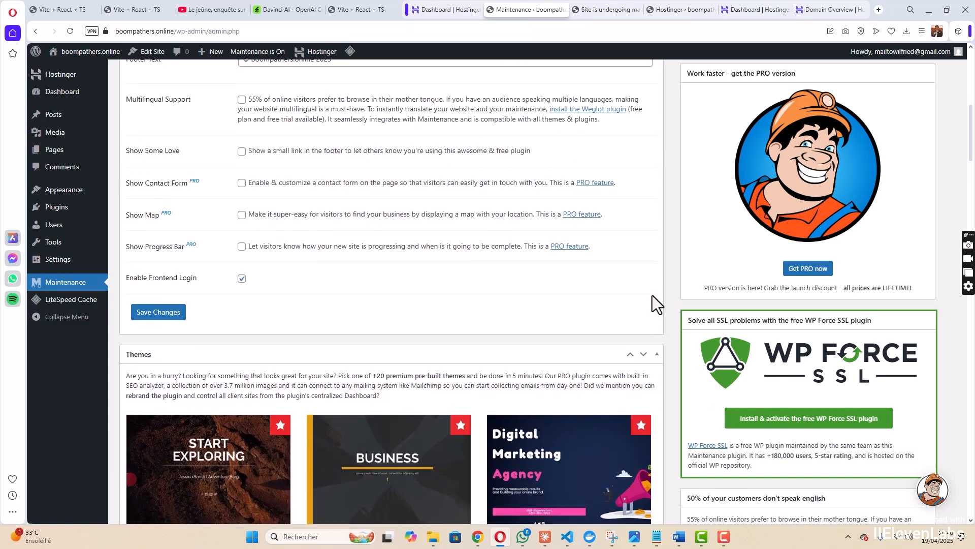
scroll(648, 294, "down", 6)
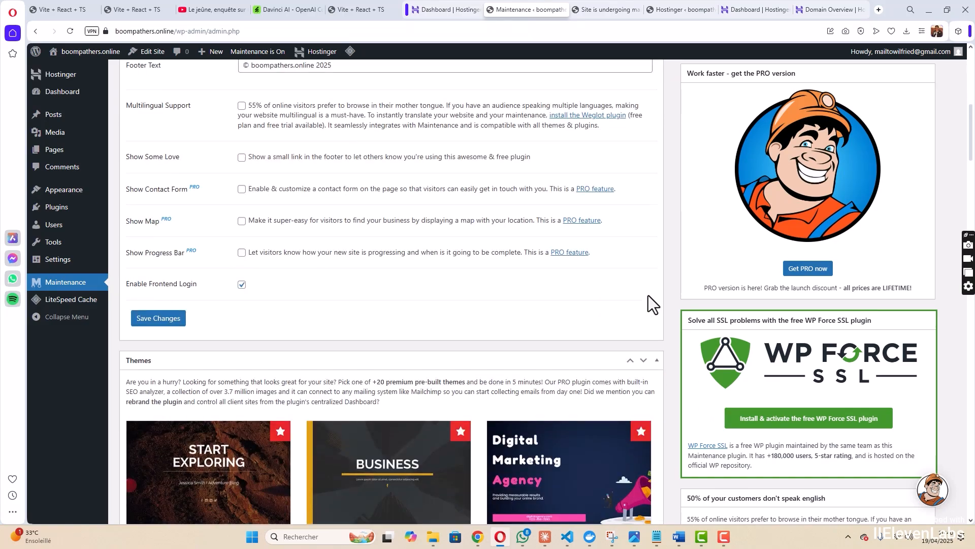
scroll(649, 294, "up", 3)
scroll(646, 294, "down", 3)
scroll(645, 294, "up", 2)
scroll(646, 296, "up", 4)
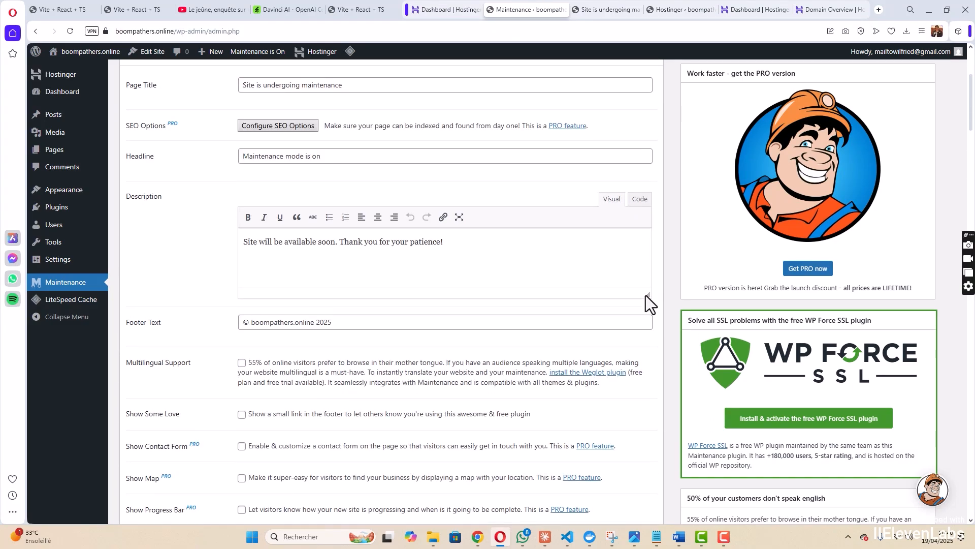
scroll(646, 296, "down", 6)
scroll(646, 296, "up", 2)
scroll(645, 295, "up", 7)
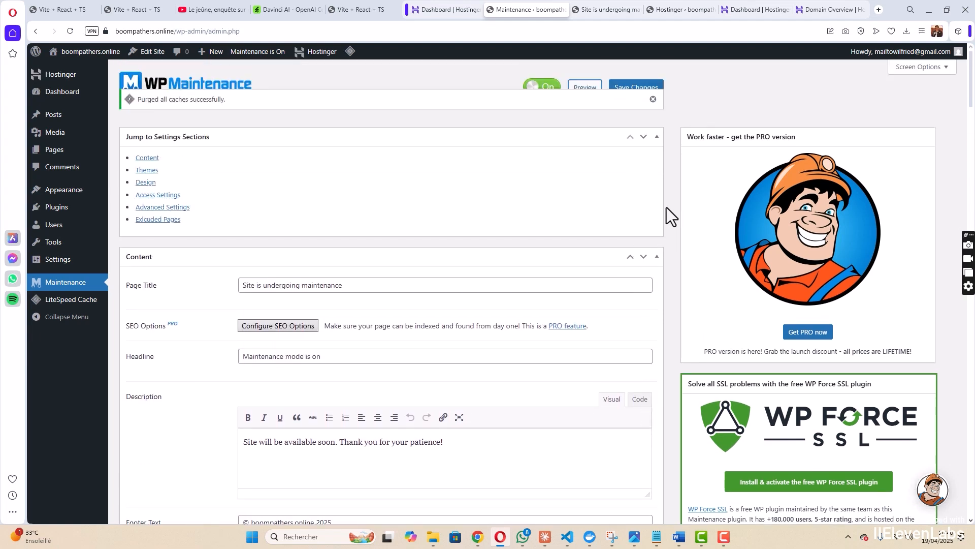
Step: Examine the boompathers.online/wp-admin/ part of the page address, which is used to reach the site's admin
left_click(210, 31)
left_click(213, 38)
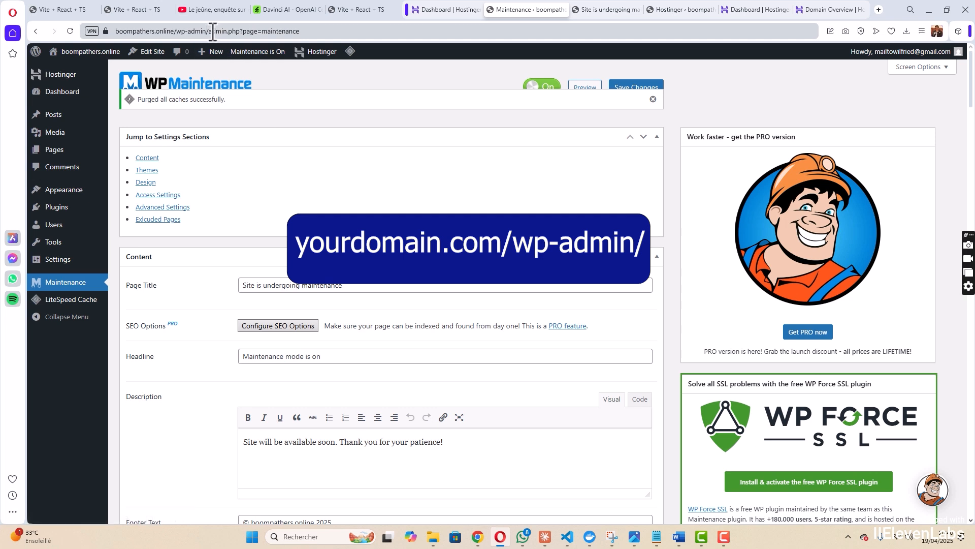
left_click_drag(213, 31, 104, 31)
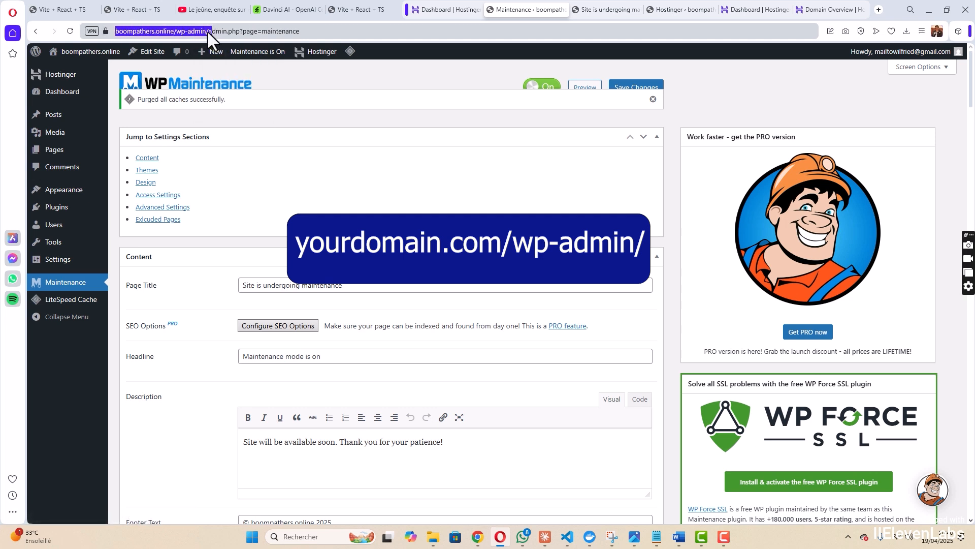
left_click(209, 33)
left_click_drag(209, 31, 110, 31)
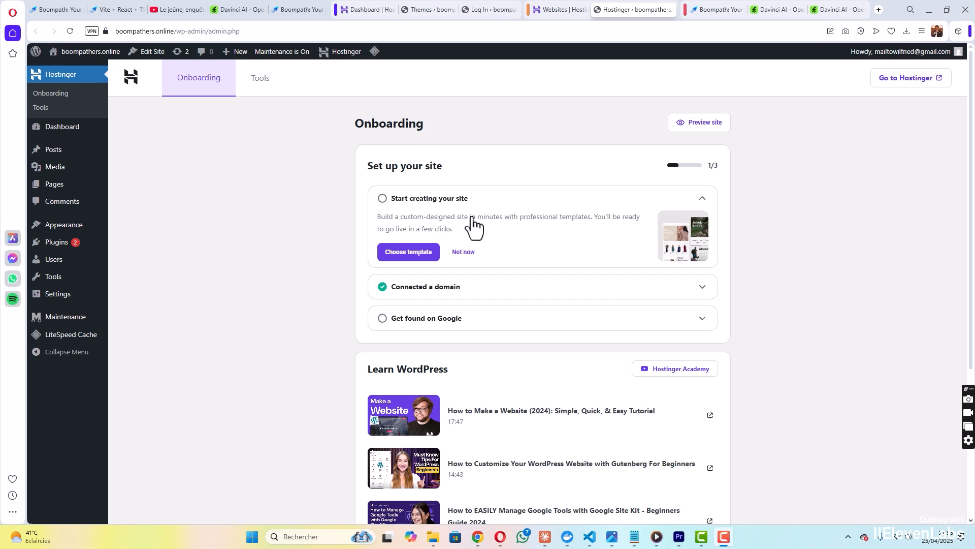
Step: Go to the Hostinger websites list and start adding an empty PHP/HTML website to the Premium Web Hosting plan
left_click(909, 83)
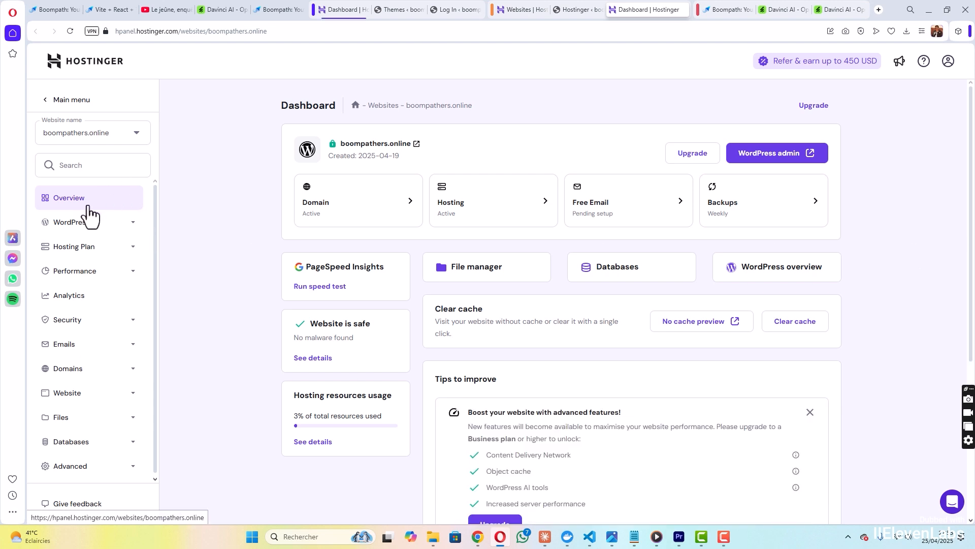
left_click(78, 107)
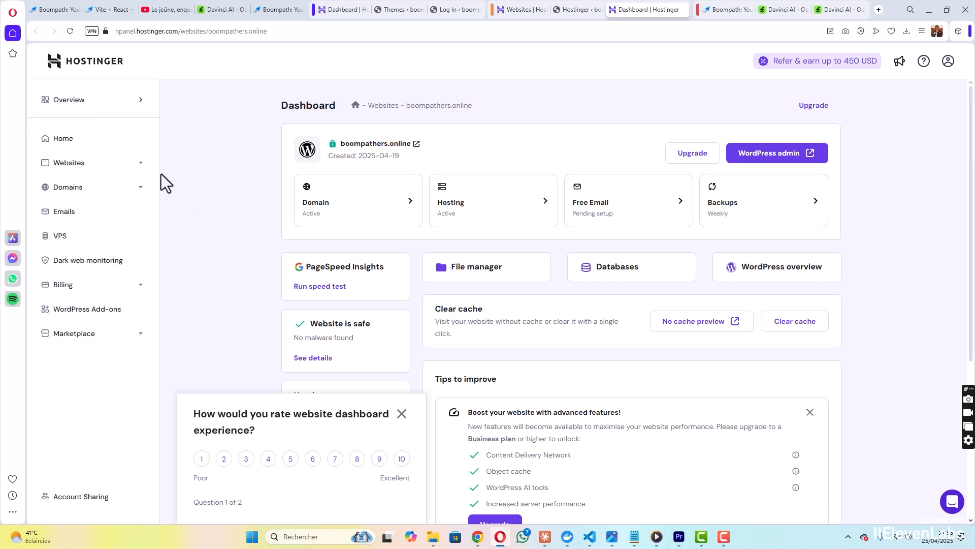
left_click(90, 164)
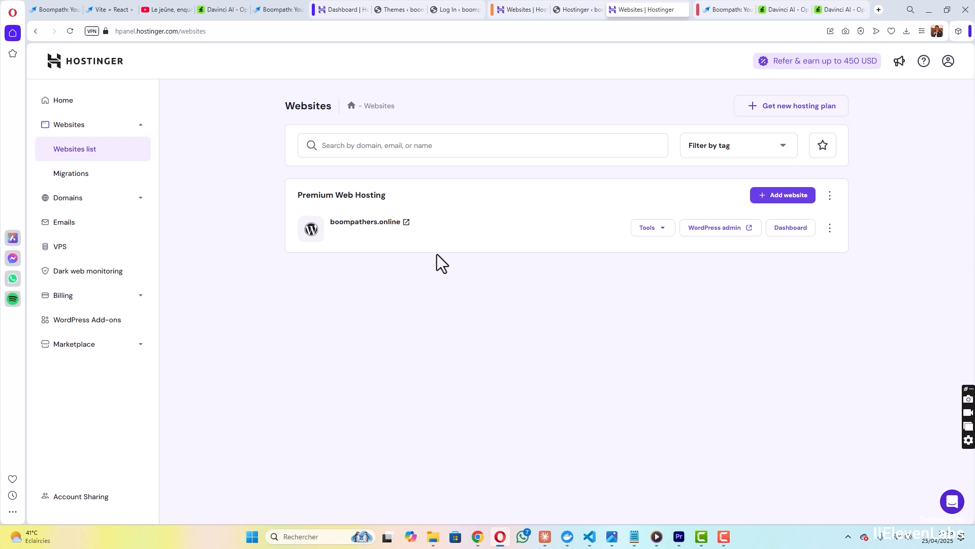
left_click(792, 198)
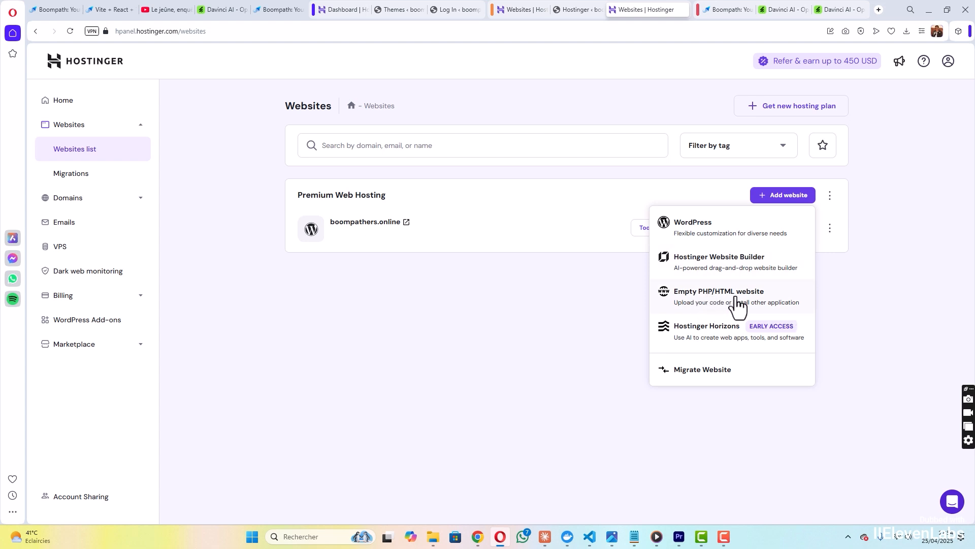
left_click(715, 297)
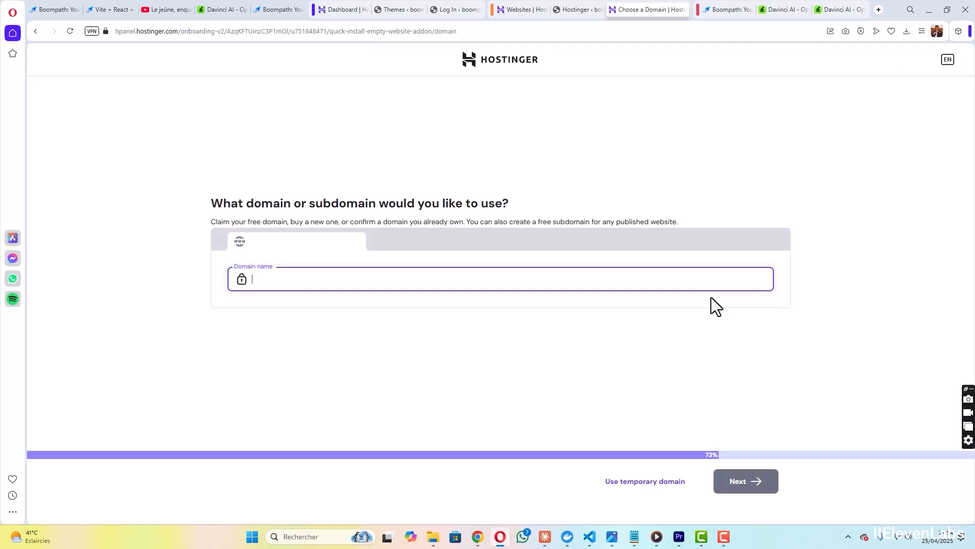
Step: Choose the free subdomain app.boompathers.online for the new website and continue the setup
left_click(204, 199)
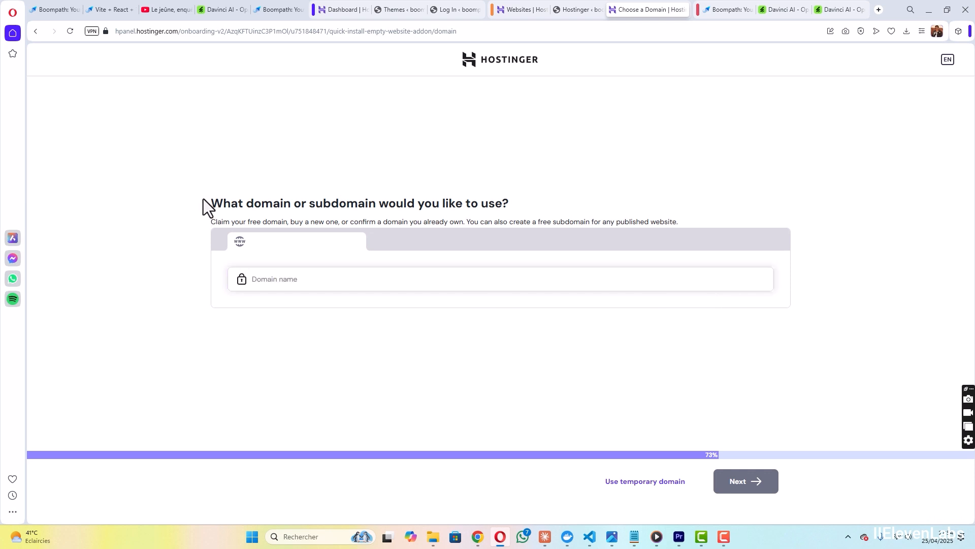
left_click_drag(209, 202, 533, 224)
left_click(534, 223)
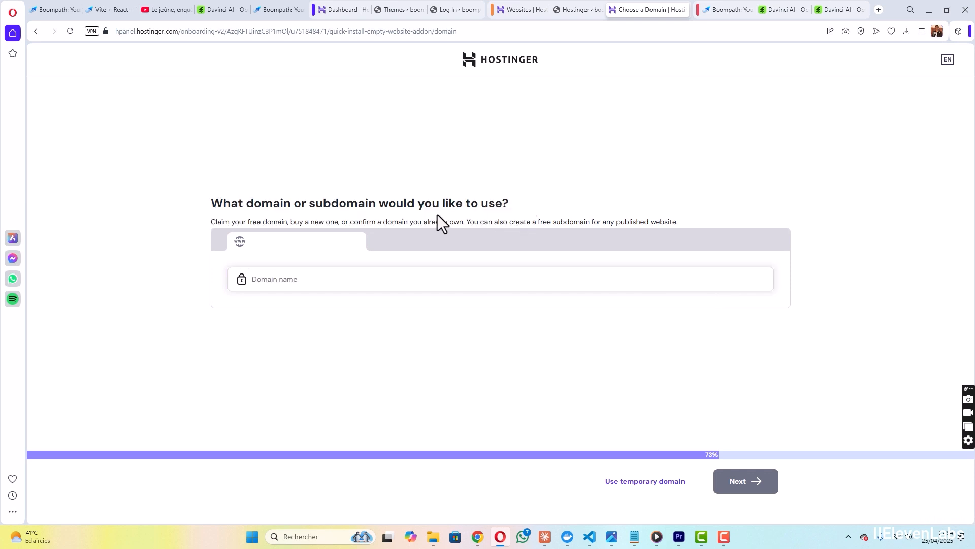
left_click(398, 278)
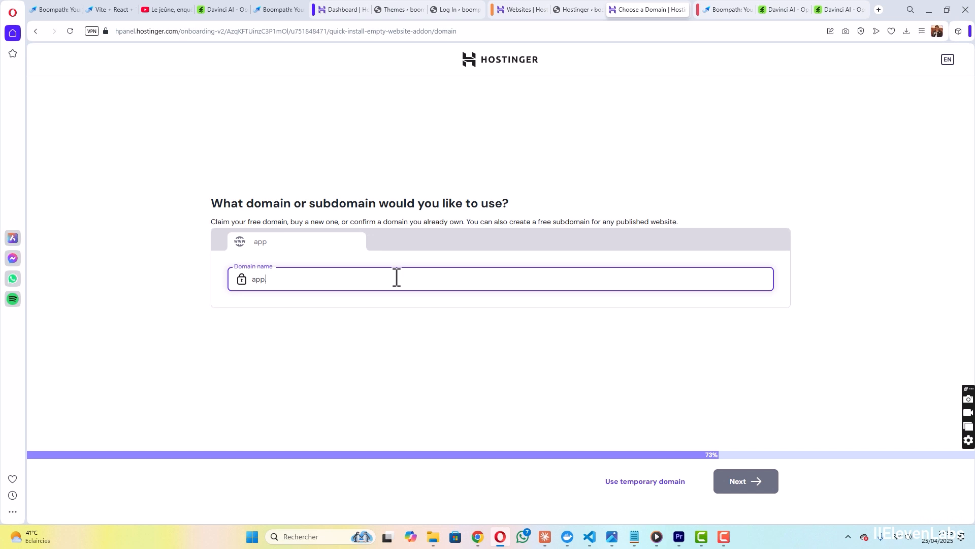
type(".b")
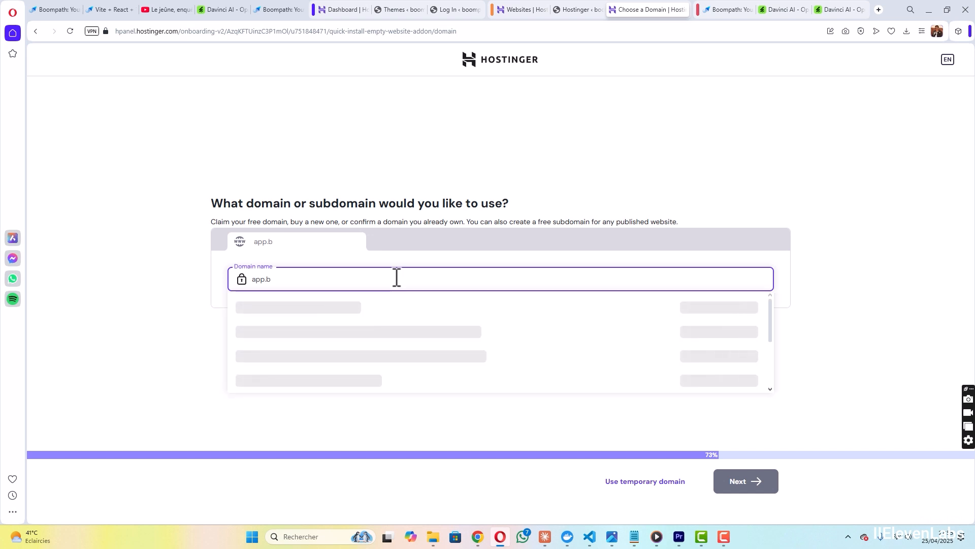
type("oompa")
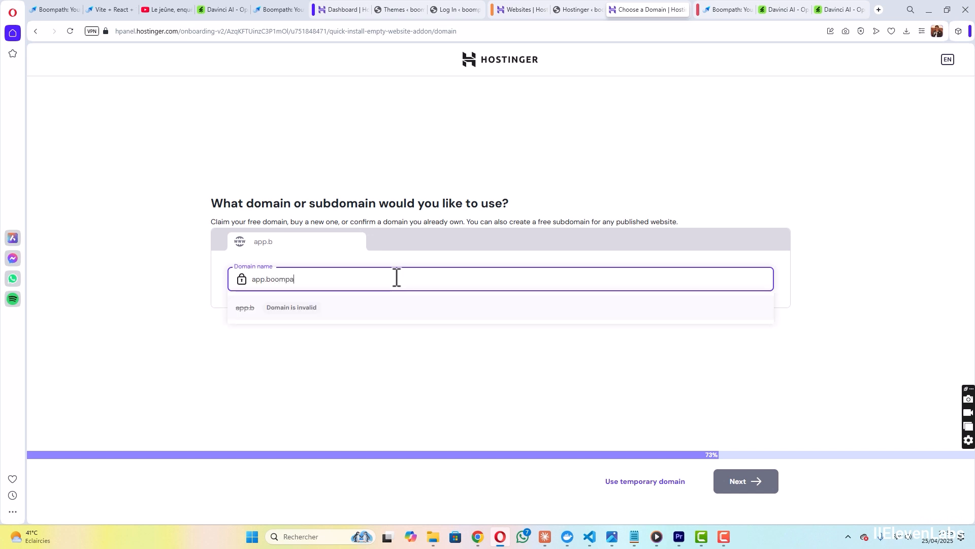
type("thers")
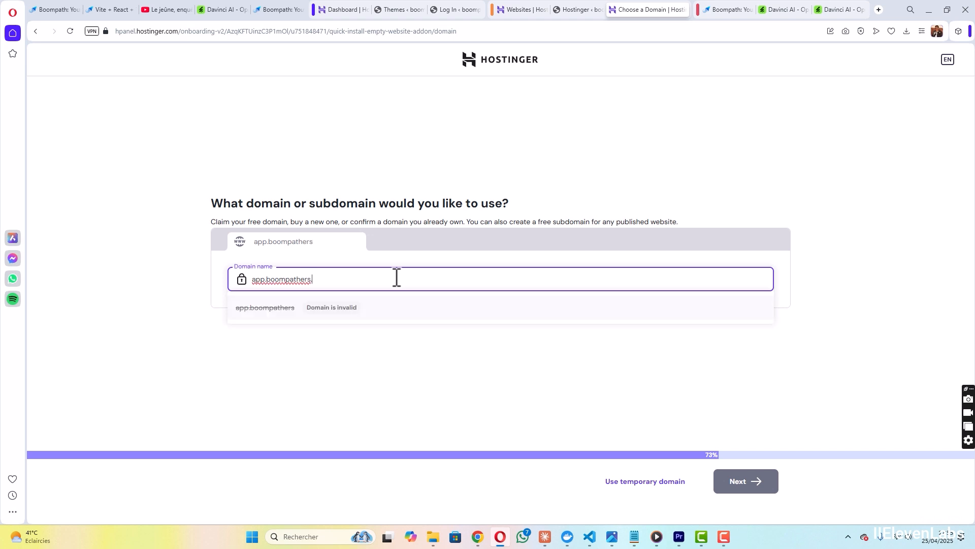
type(".online")
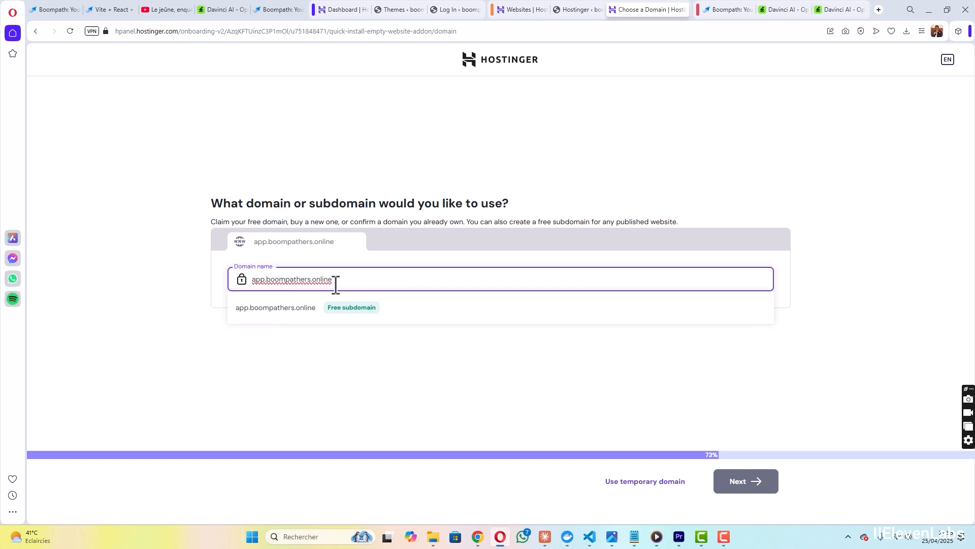
left_click(309, 310)
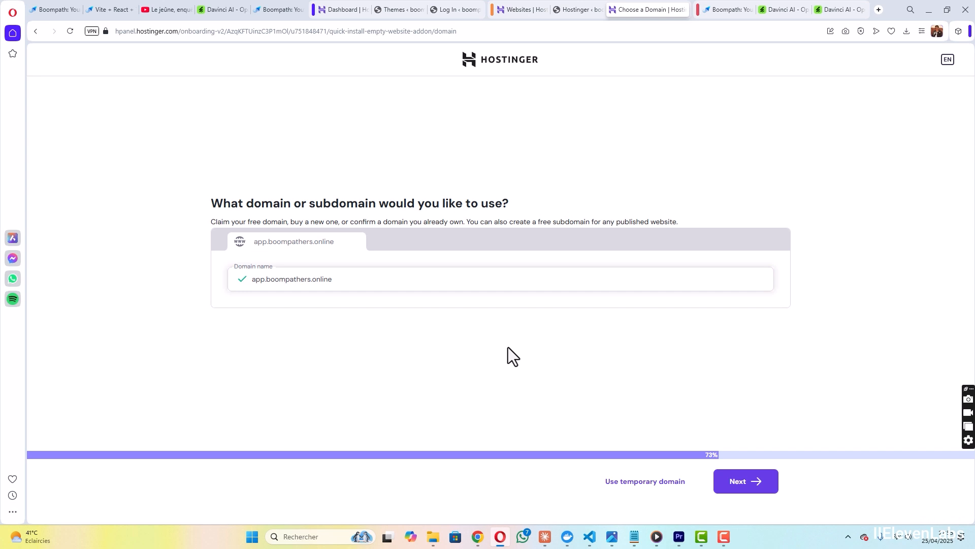
left_click(756, 487)
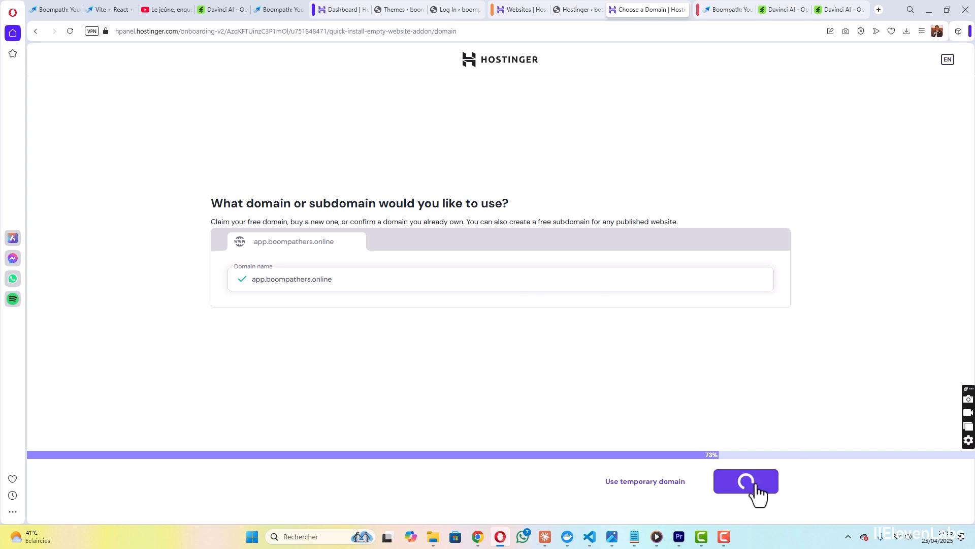